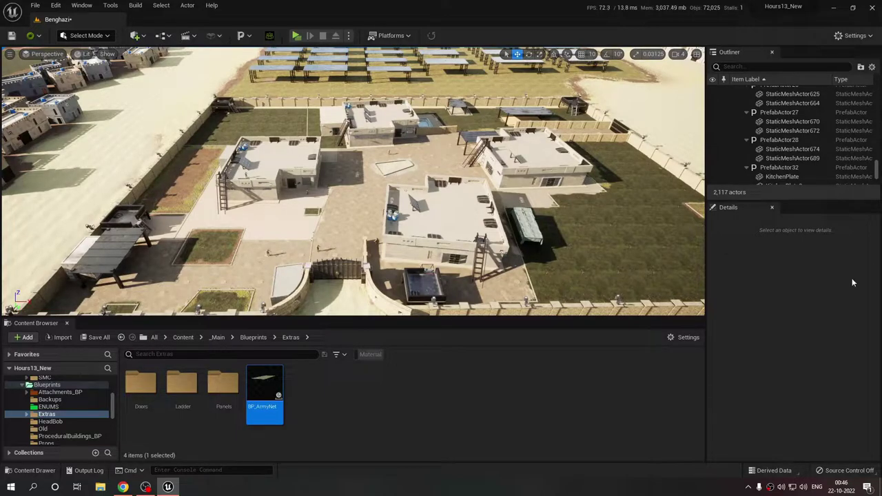
Show the level viewport in full screen and turn on the frame-rate display with the console command stat fps
right_click_drag(476, 212, 376, 169)
key("F11")
right_click_drag(464, 217, 398, 255)
key("grave")
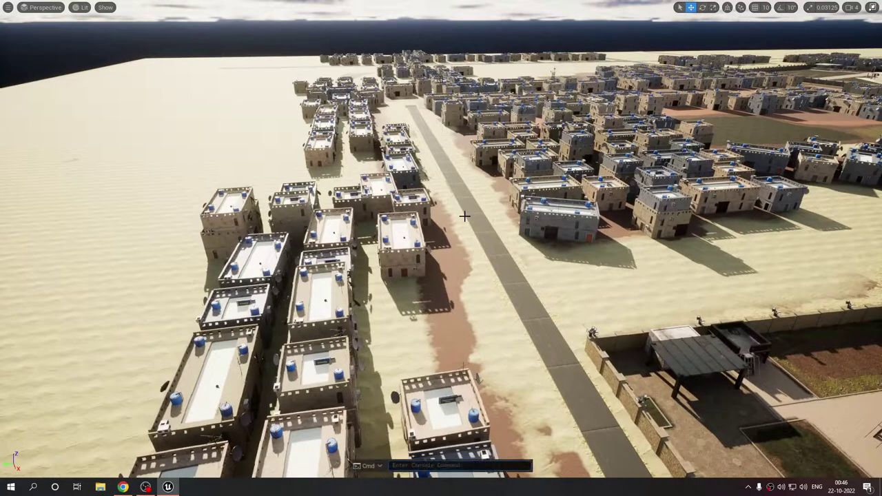
type("stat fps")
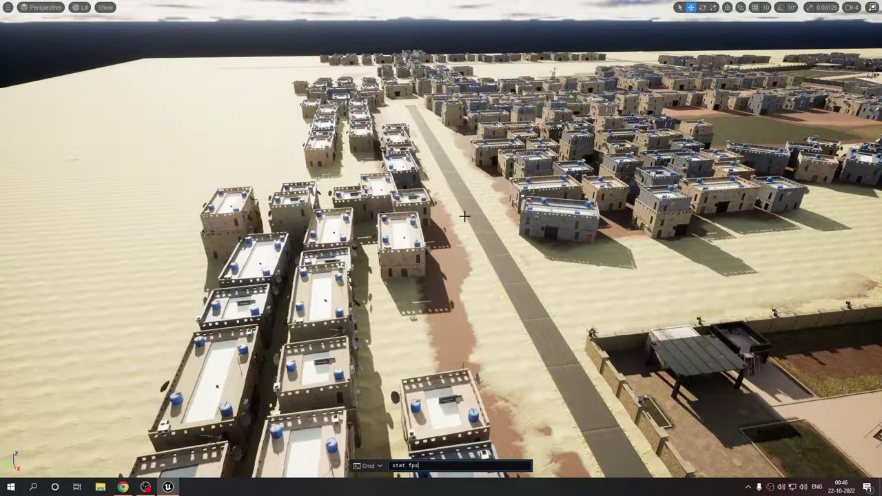
key("Return")
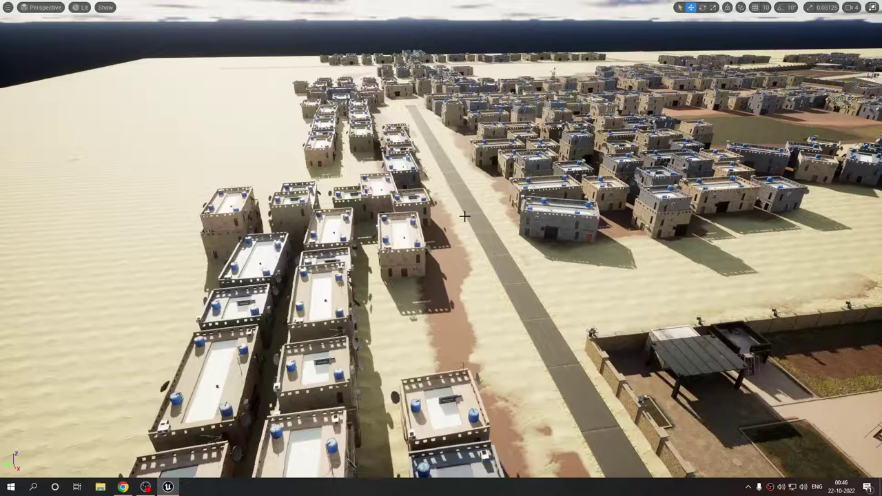
Survey the walled compound and the surrounding village buildings from above
mouse_move(478, 221)
right_mouse_down()
mouse_move(565, 227)
mouse_move(420, 225)
mouse_move(468, 223)
right_mouse_up()
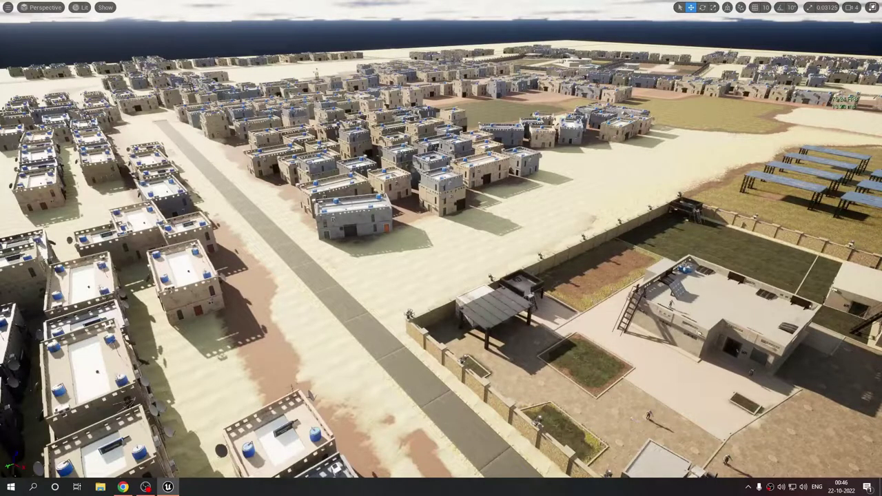
right_click_drag(441, 227, 475, 206)
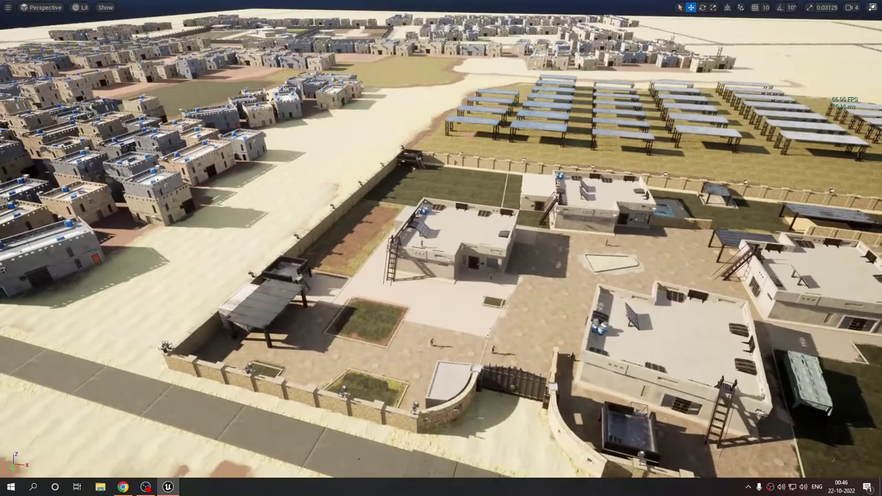
right_click_drag(441, 241, 510, 234)
right_click_drag(440, 241, 420, 276)
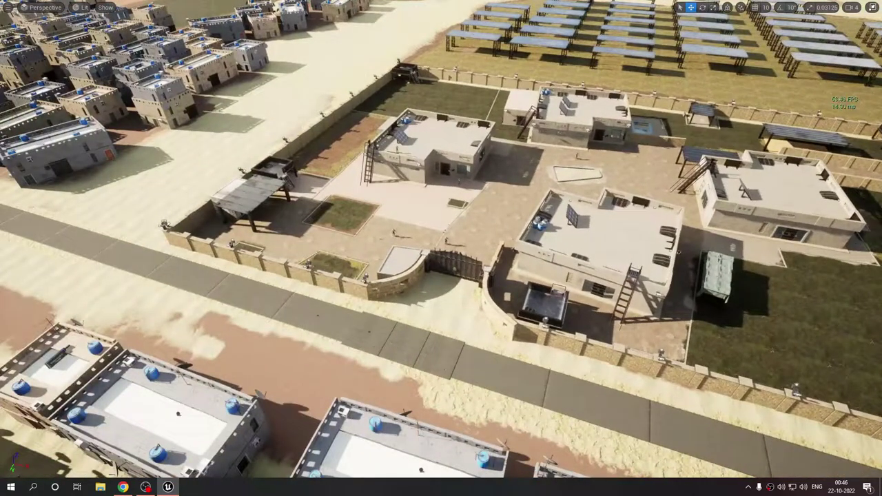
right_click_drag(441, 248, 375, 224)
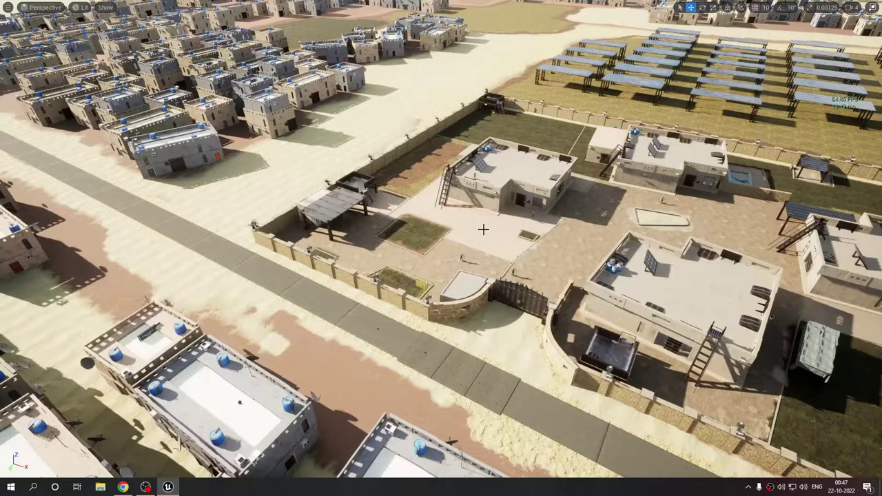
Switch to the browser to view the Prefabricator plugin's gallery, enlarge the nested prefab image, and return to the level editor
key("alt+Tab")
key("Tab")
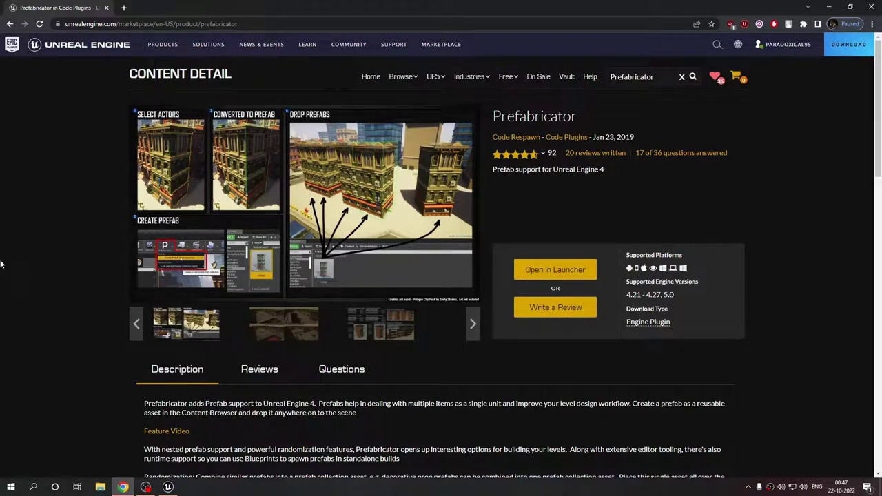
left_click(267, 335)
left_click(358, 328)
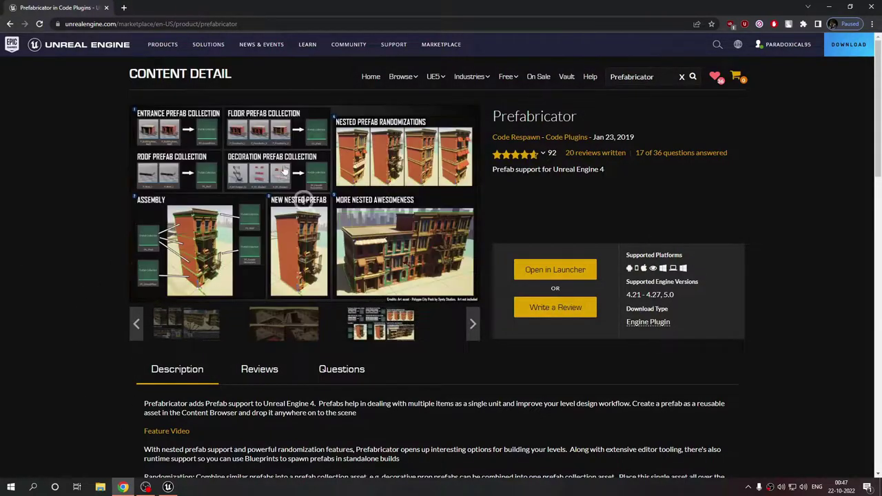
left_click(286, 210)
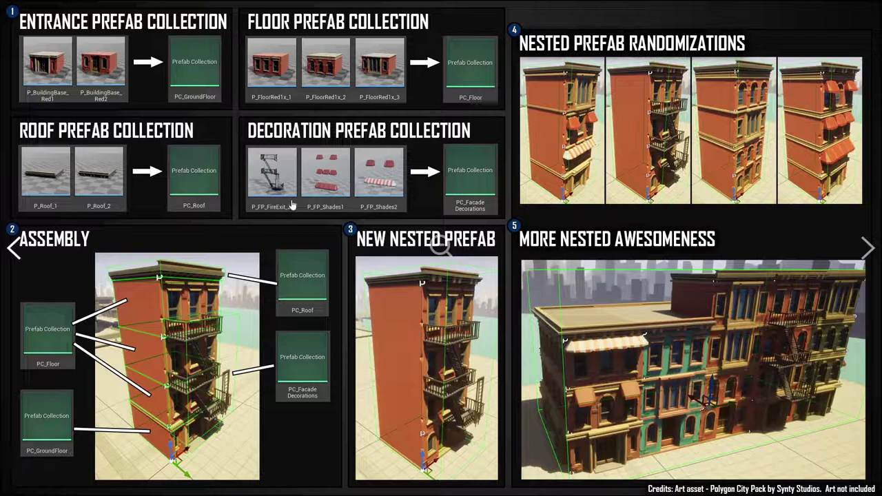
key("Escape")
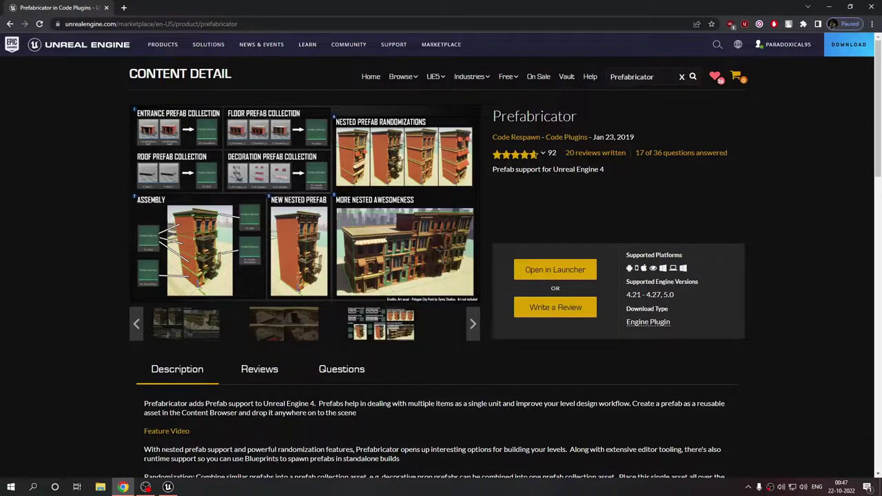
left_click(867, 5)
Examine the twin floodlights mounted on the pillars of the compound's stone wall from several angles
right_click_drag(468, 207, 478, 190)
key("w")
key("w")
right_click_drag(451, 427, 468, 303)
key("d")
right_click_drag(324, 393, 274, 445)
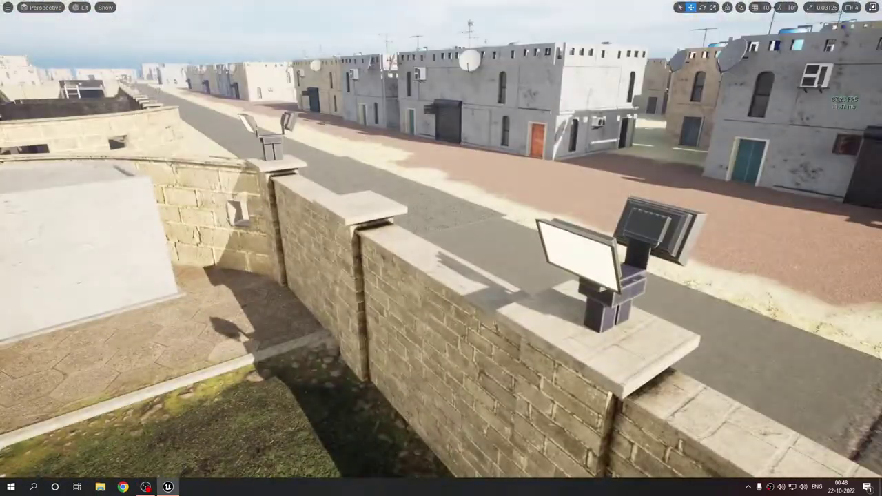
right_click_drag(441, 248, 493, 261)
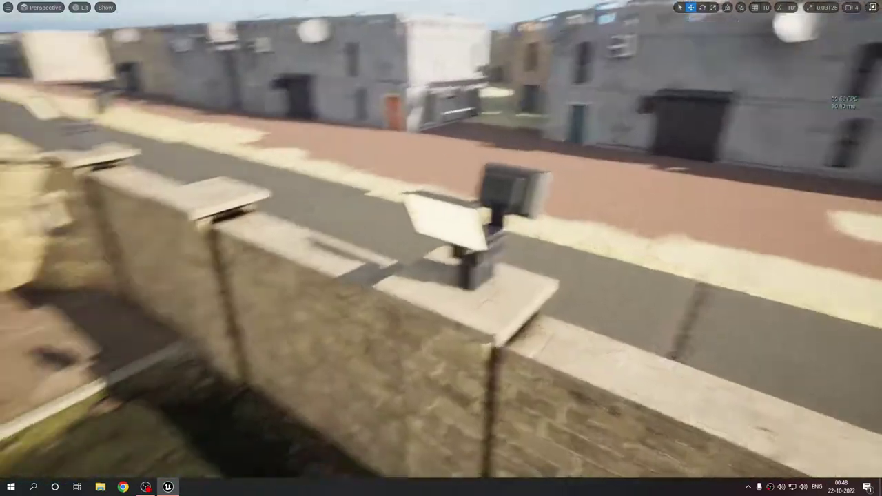
right_click_drag(441, 248, 629, 184)
right_click_drag(304, 253, 138, 290)
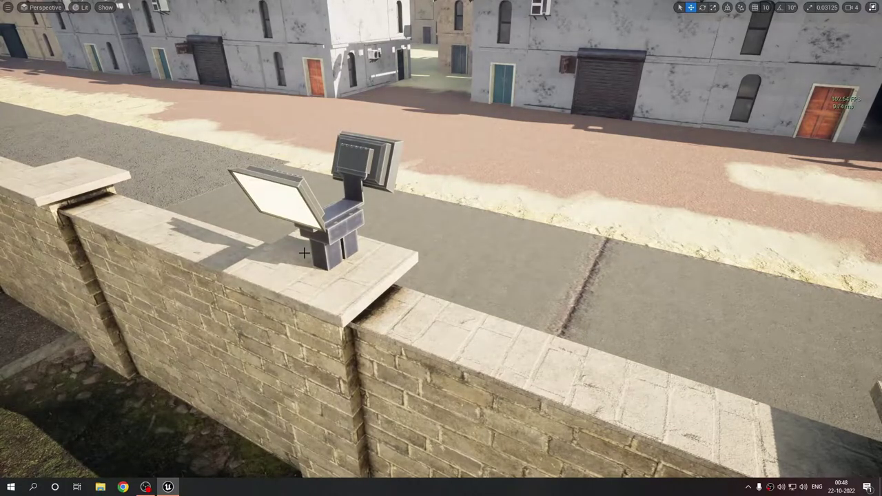
right_click_drag(303, 252, 214, 178)
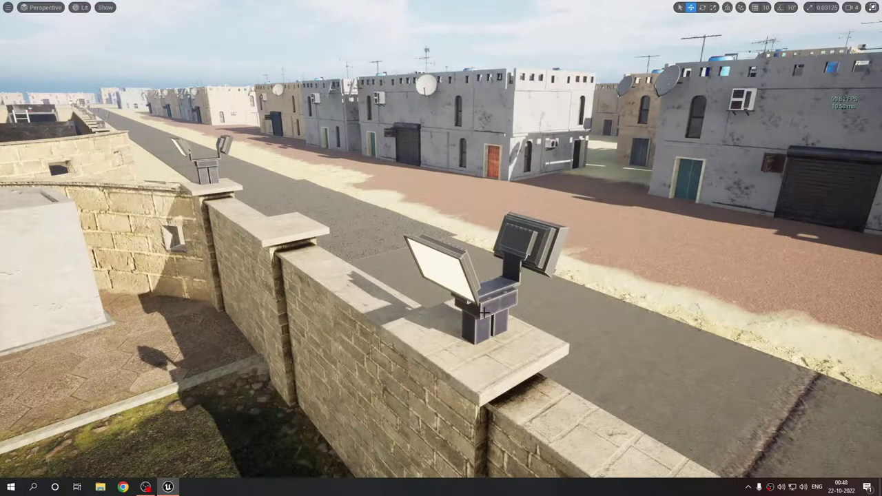
mouse_move(478, 304)
right_mouse_down()
mouse_move(374, 283)
mouse_move(485, 307)
mouse_move(477, 300)
right_mouse_up()
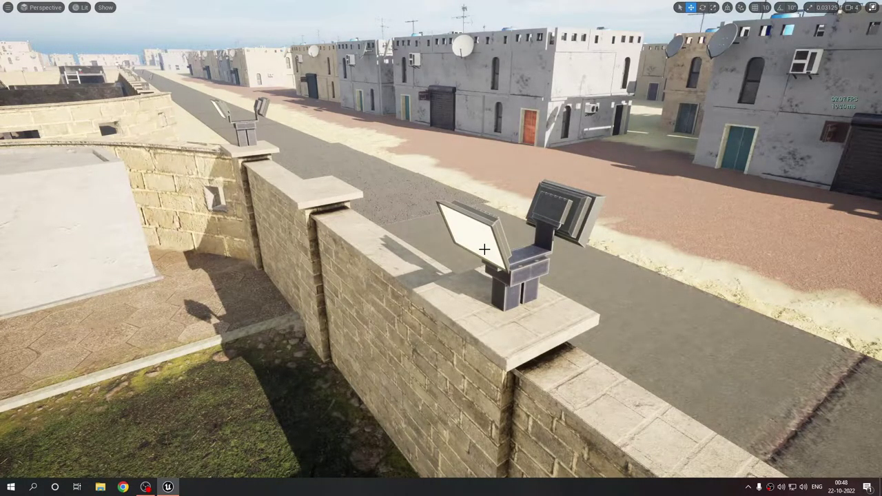
Examine the row of three folding chairs and the cloth canopy above them beside the building
right_click_drag(475, 244, 797, 185)
key("w")
key("w")
key("w")
right_click_drag(520, 238, 538, 296)
key("w")
right_click_drag(579, 238, 606, 241)
key("w")
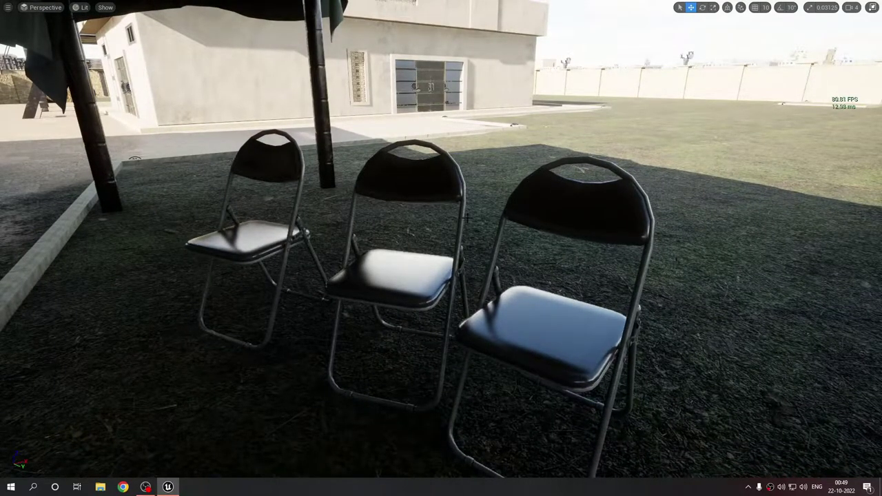
right_click_drag(430, 215, 438, 258)
key("w")
key("s")
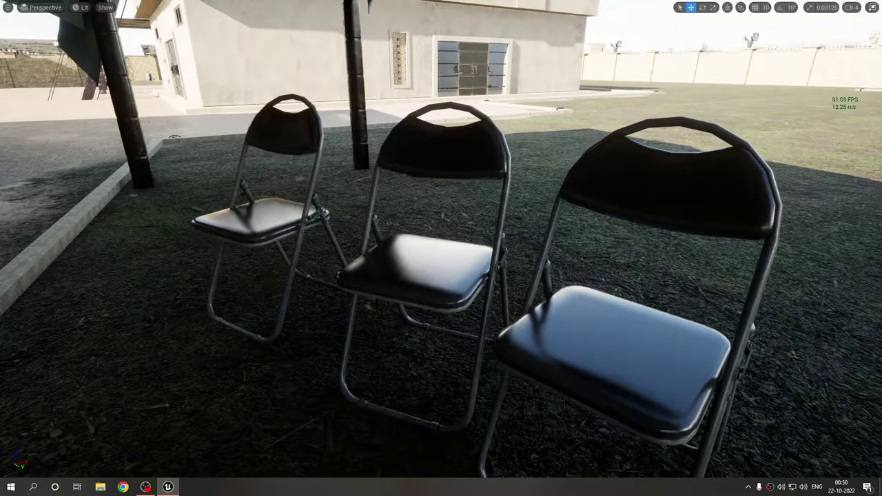
right_click_drag(441, 248, 413, 235)
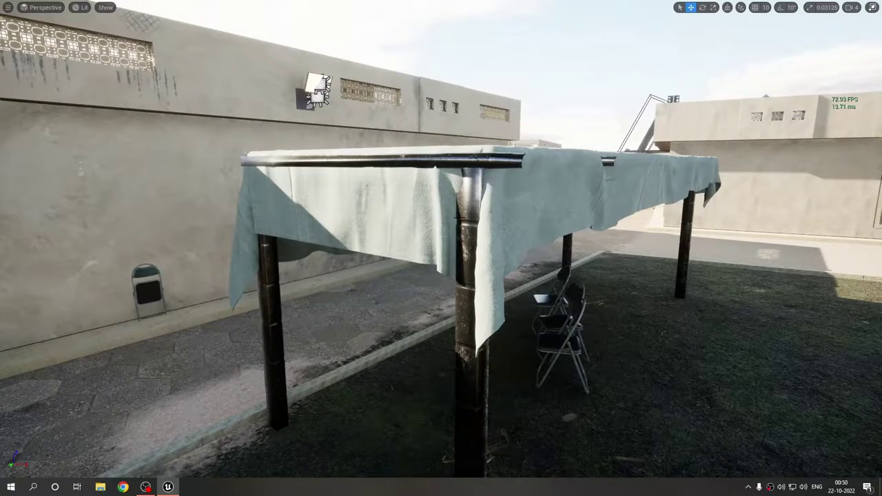
right_click_drag(414, 236, 417, 217)
Inspect the ceiling light fixtures inside the furnished room, selecting a fixture and the light source near the ceiling
key("w")
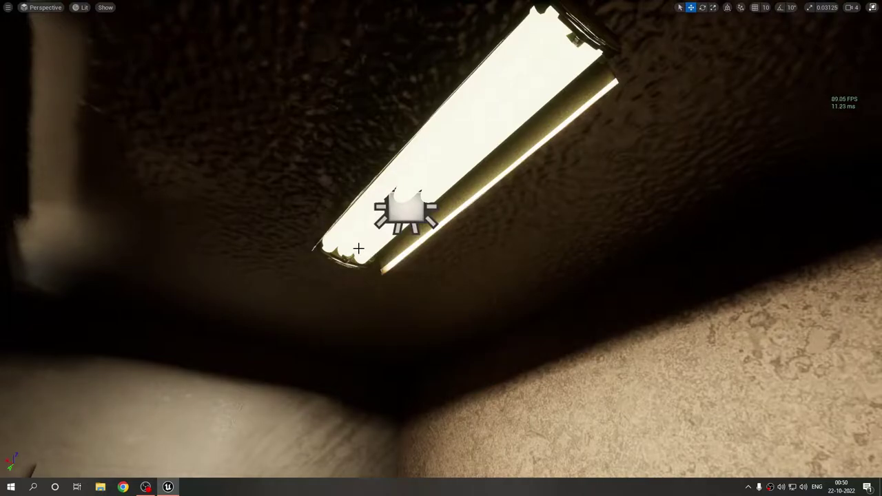
right_click_drag(370, 152, 476, 89)
left_click(370, 151)
right_click_drag(441, 207, 200, 224)
mouse_move(420, 231)
right_mouse_down()
mouse_move(434, 276)
mouse_move(407, 220)
right_mouse_up()
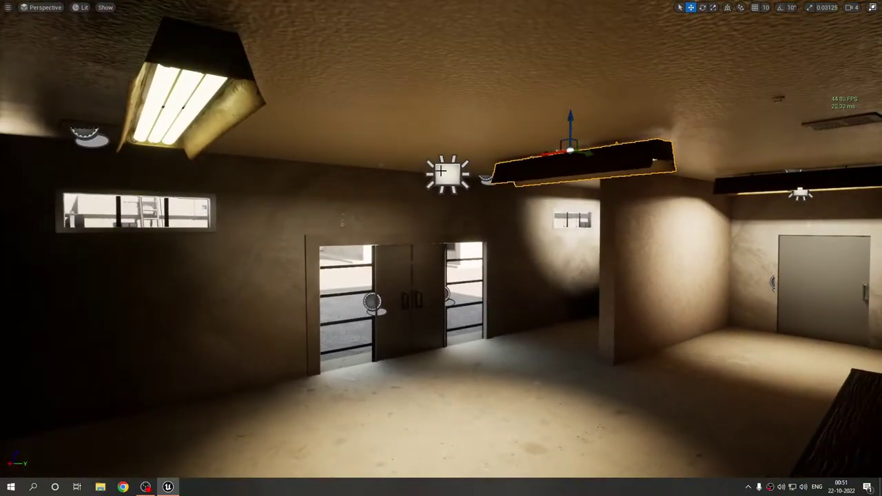
left_click(441, 171)
right_click_drag(332, 147, 480, 221)
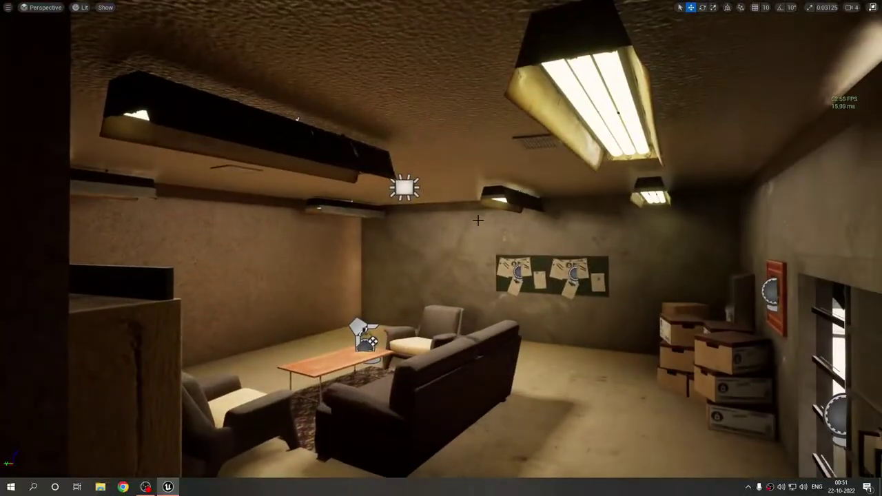
left_click(393, 182)
mouse_move(393, 183)
right_mouse_down()
mouse_move(420, 181)
mouse_move(413, 196)
mouse_move(358, 183)
mouse_move(416, 168)
mouse_move(405, 171)
right_mouse_up()
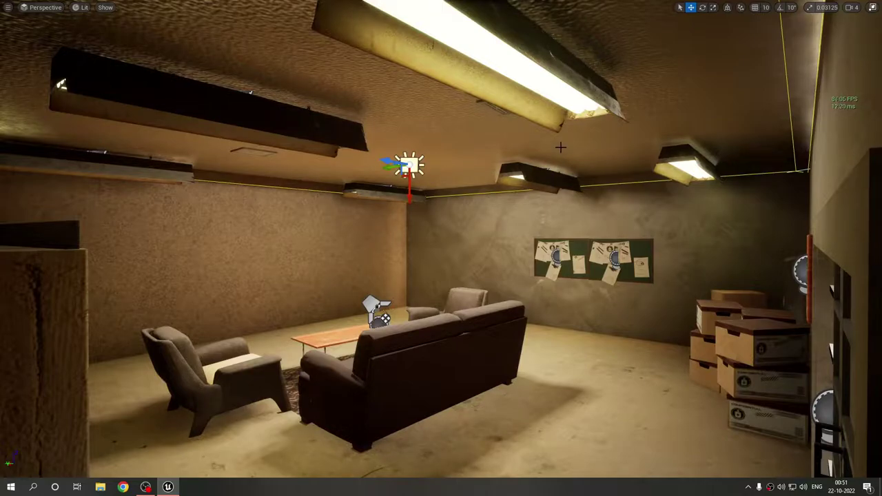
Examine the wooden shelving unit against the wall and the handwritten name labels above its compartments
right_click_drag(571, 166, 448, 166)
mouse_move(524, 166)
right_mouse_down()
mouse_move(427, 152)
mouse_move(421, 128)
mouse_move(469, 141)
mouse_move(492, 124)
mouse_move(475, 137)
mouse_move(489, 144)
mouse_move(407, 145)
mouse_move(482, 148)
mouse_move(434, 145)
mouse_move(468, 172)
mouse_move(462, 182)
mouse_move(455, 151)
mouse_move(573, 133)
right_mouse_up()
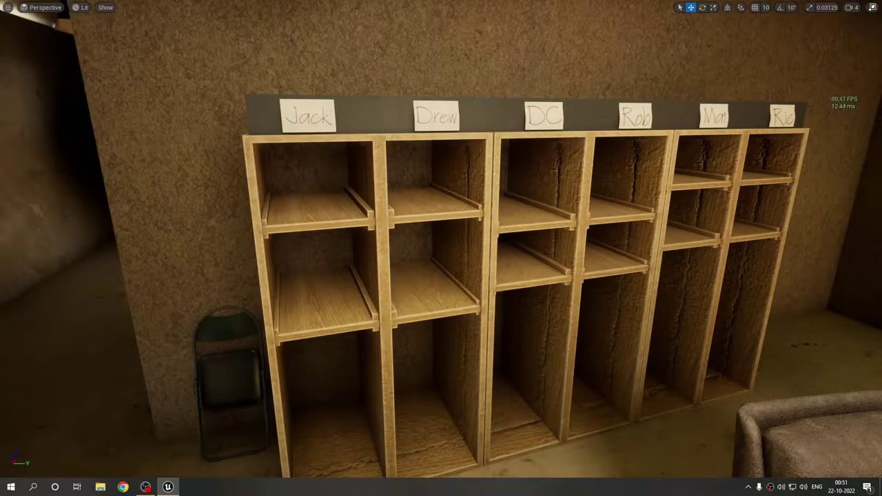
right_click_drag(242, 137, 275, 142)
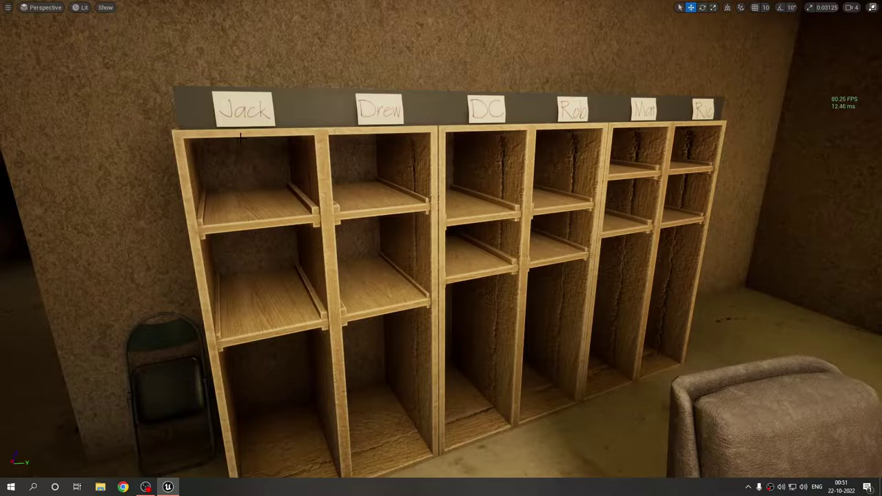
right_click_drag(290, 120, 252, 125)
mouse_move(429, 133)
right_mouse_down()
mouse_move(456, 133)
mouse_move(445, 132)
right_mouse_up()
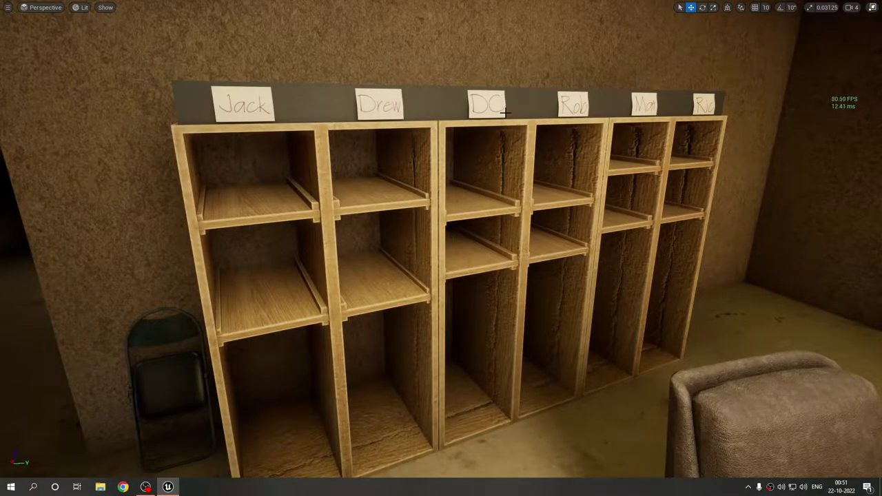
right_click_drag(506, 111, 511, 165)
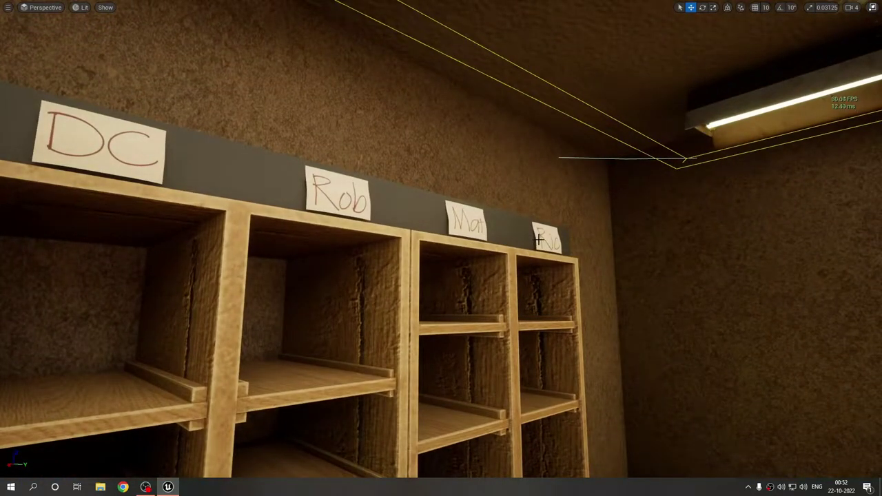
right_click_drag(540, 239, 540, 239)
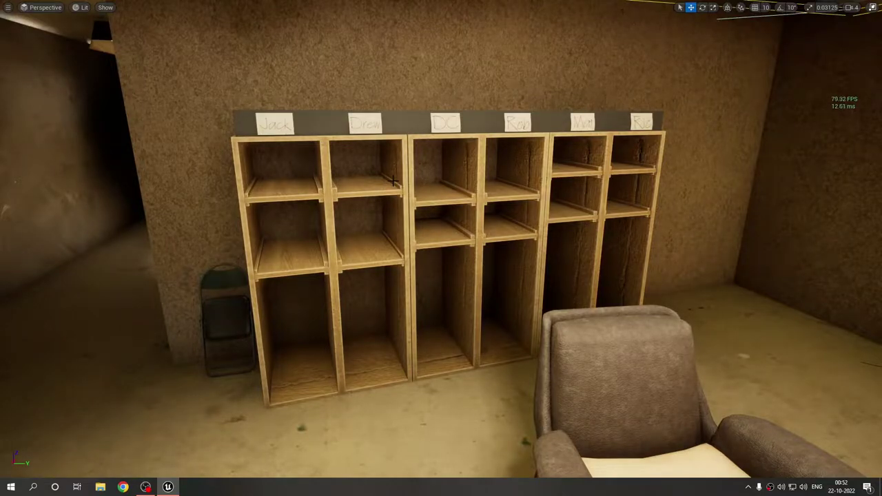
Exit full screen, select the desk lamp on the coffee table, try its Selector setting, and save the level
right_click_drag(393, 180, 417, 172)
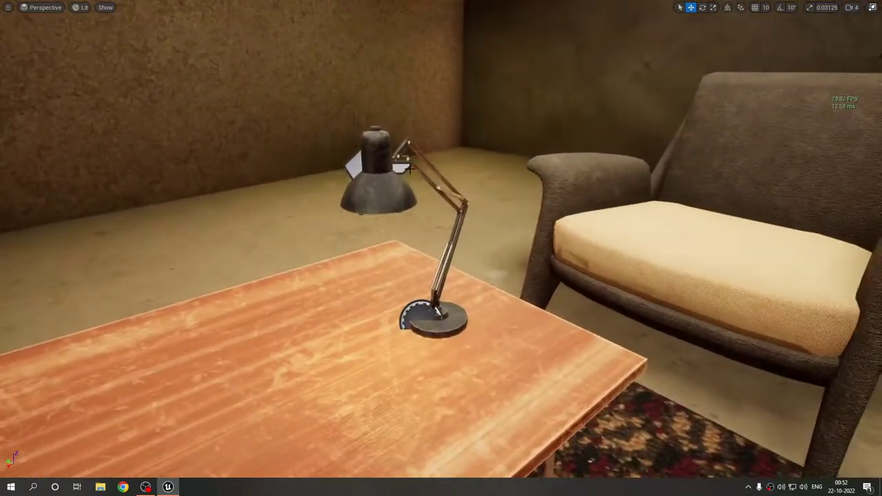
key("F11")
left_click(335, 118)
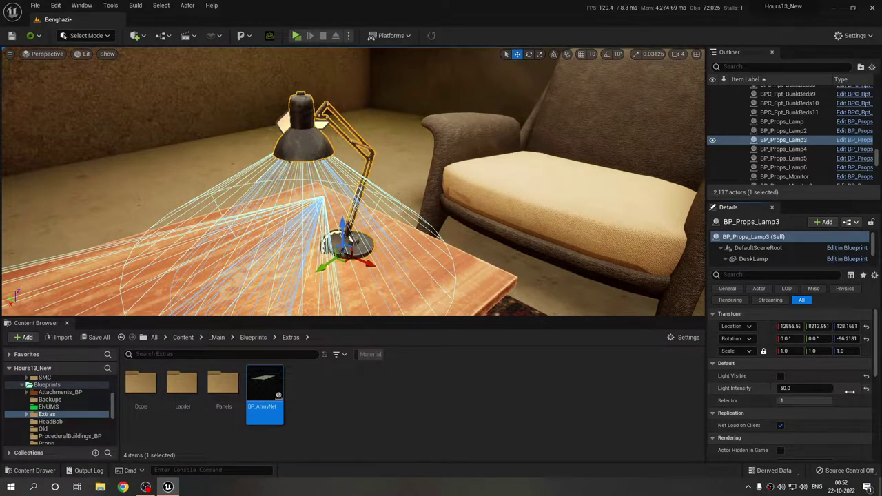
mouse_move(784, 401)
left_mouse_down()
mouse_move(820, 400)
mouse_move(787, 400)
left_mouse_up()
right_click_drag(441, 269, 372, 265)
key("s")
key("ctrl+s")
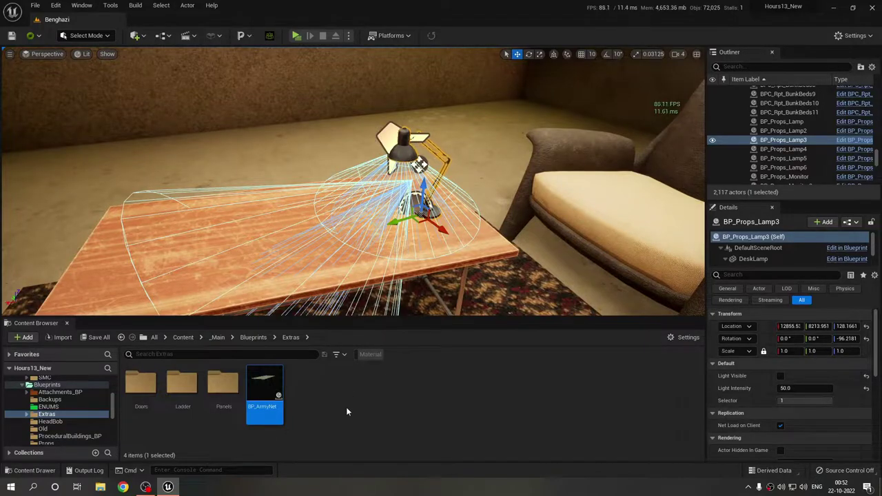
Locate the selected lamp's asset and open the BP_Props_Lamp blueprint at its Construction Script
key("ctrl+b")
double_click(270, 381)
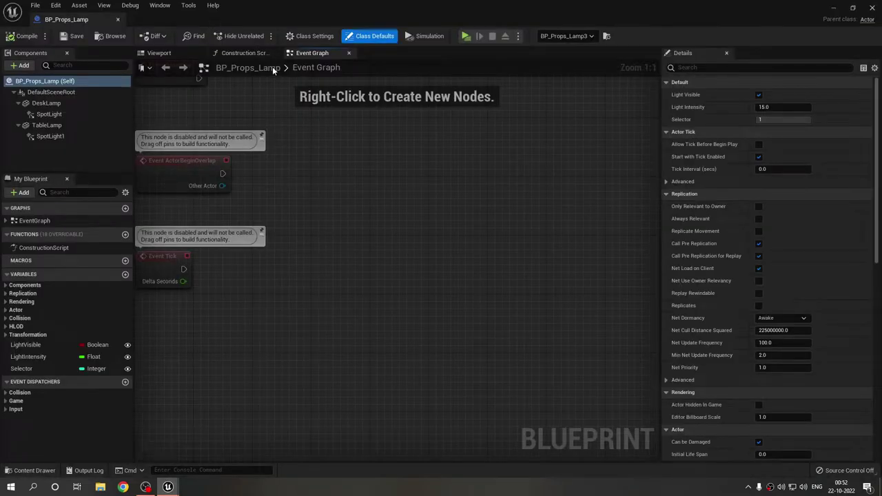
left_click(244, 53)
Examine the start of the lamp's Construction Script, marking the Spot Light references and the Set Visibility node with its Light Visible variable
scroll(586, 286, "down", 4)
right_click_drag(585, 287, 389, 284)
scroll(224, 415, "up", 5)
right_click_drag(325, 199, 259, 318)
left_click_drag(211, 221, 408, 292)
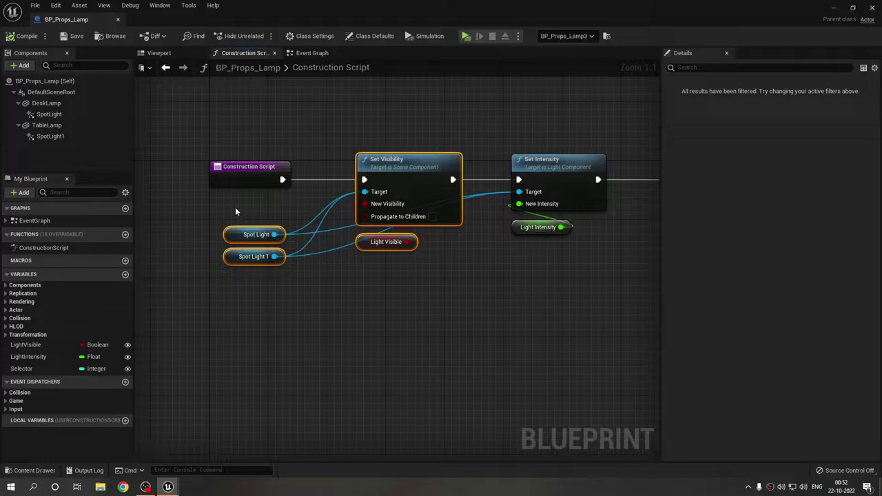
left_click_drag(211, 208, 317, 343)
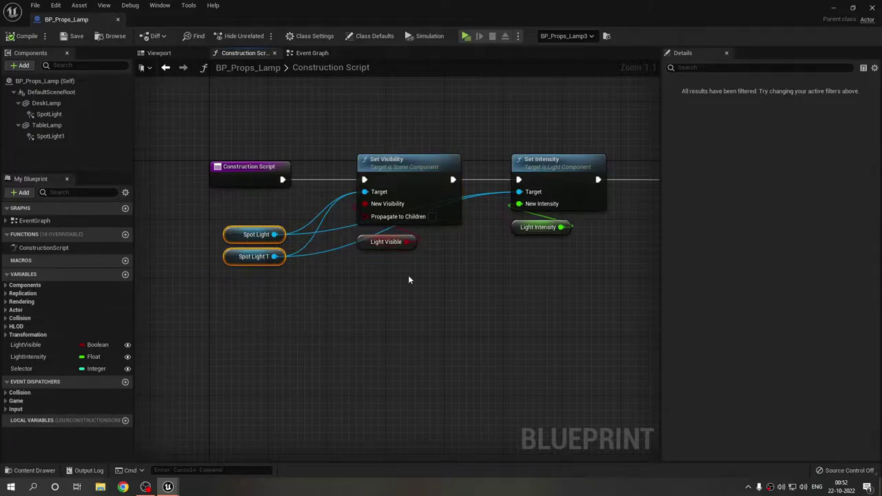
left_click_drag(336, 215, 403, 315)
right_click_drag(541, 287, 530, 286)
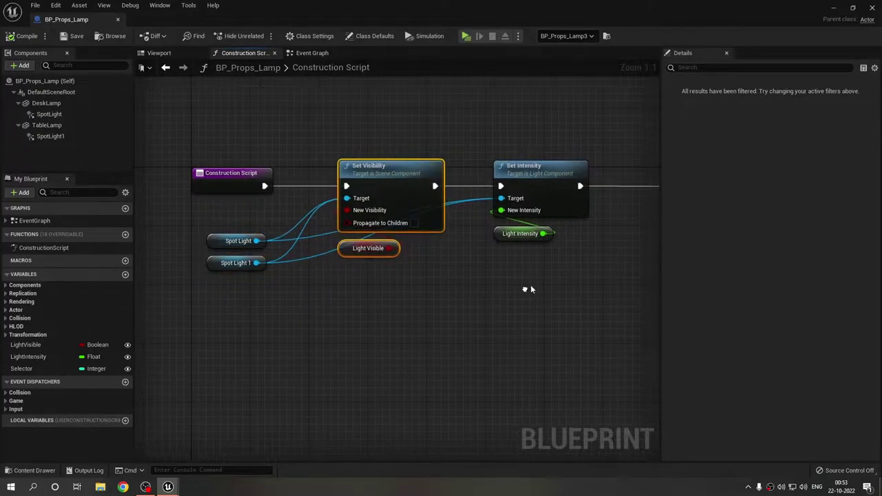
Examine the Set Intensity node and the Selector-driven Select nodes that control the Desk Lamp and Table Lamp visibility
right_click_drag(603, 249, 373, 277)
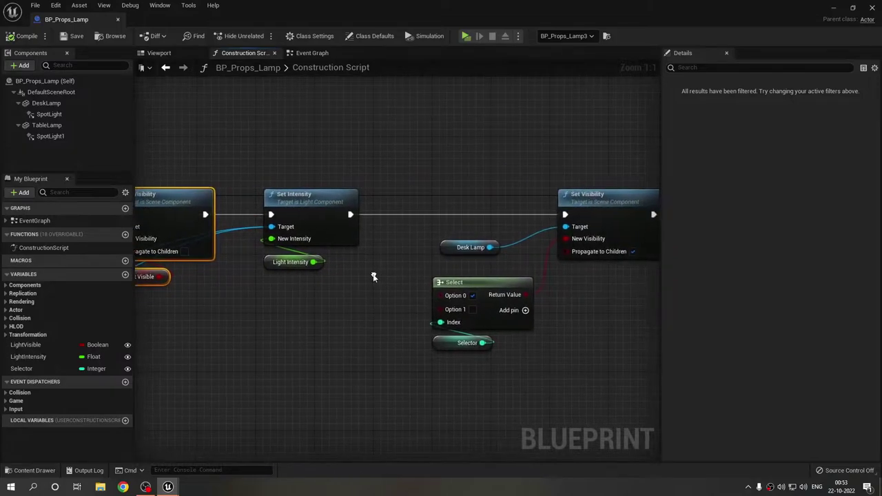
left_click_drag(278, 148, 295, 333)
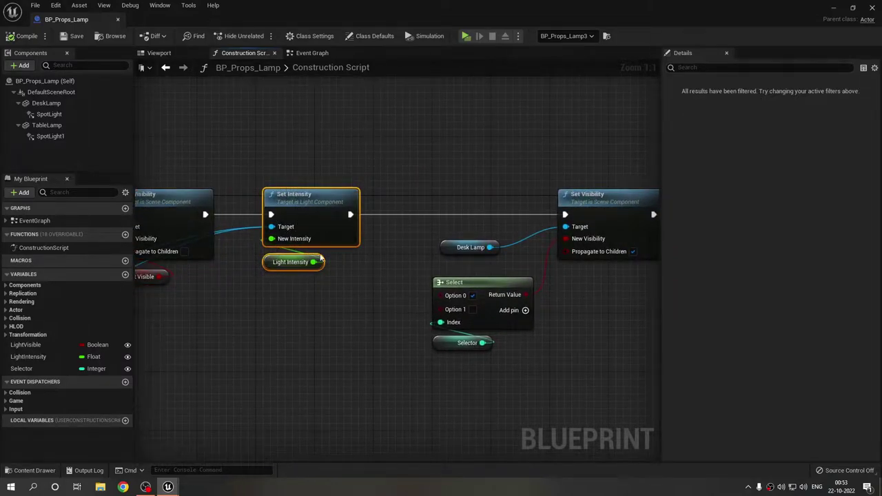
right_click_drag(471, 249, 376, 242)
right_click_drag(463, 200, 361, 204)
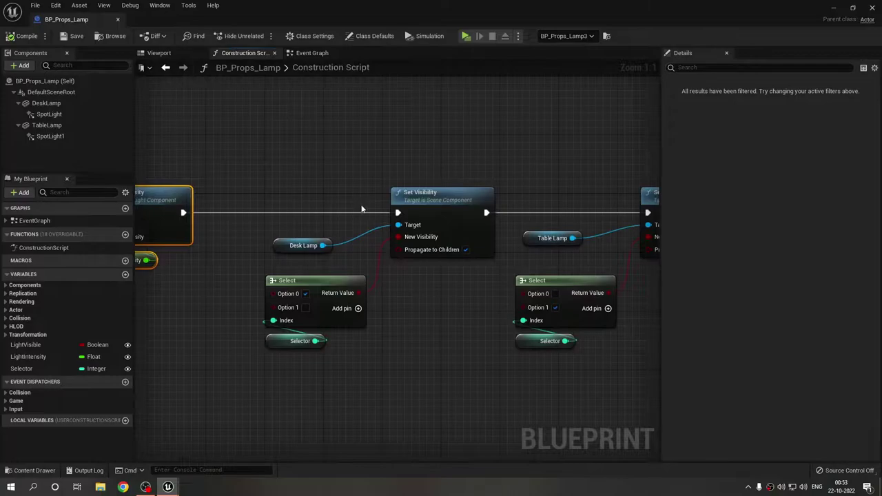
scroll(271, 213, "down", 2)
right_click_drag(271, 213, 249, 216)
left_click_drag(246, 185, 578, 357)
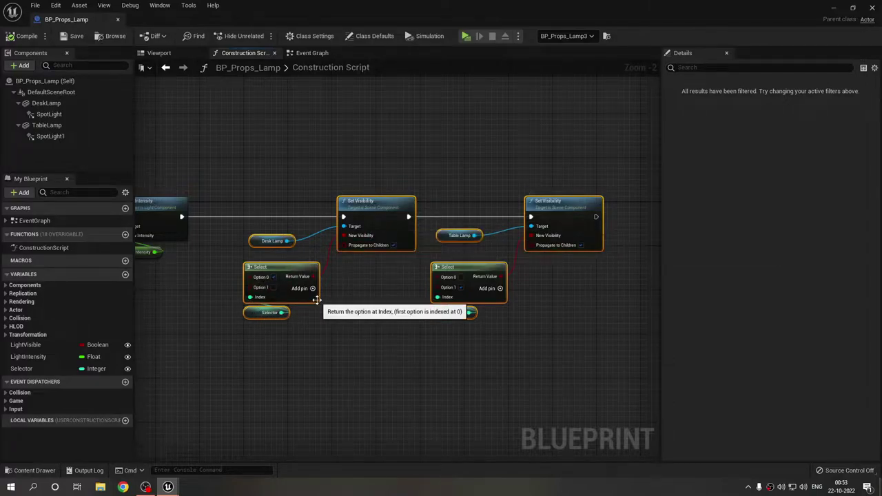
Inspect the DeskLamp and TableLamp meshes in the blueprint's 3D preview, and close the lamp blueprint
left_click(159, 52)
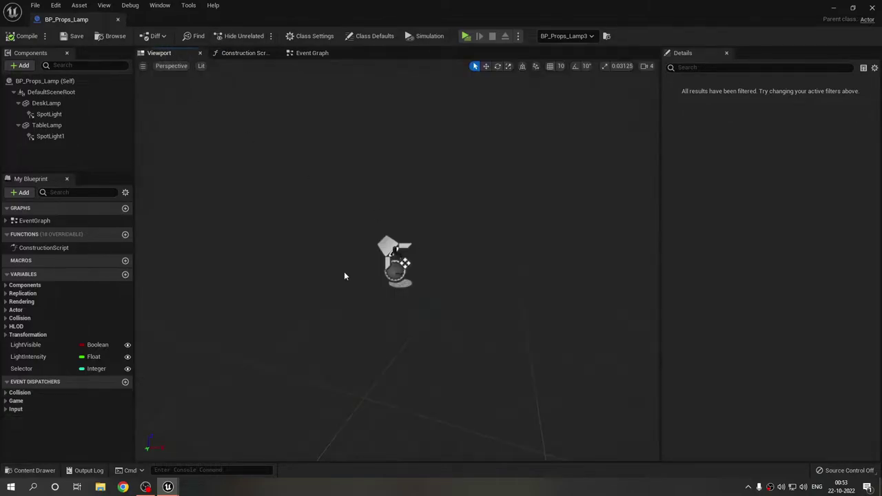
left_click(44, 104)
left_click(63, 127)
left_click(872, 8)
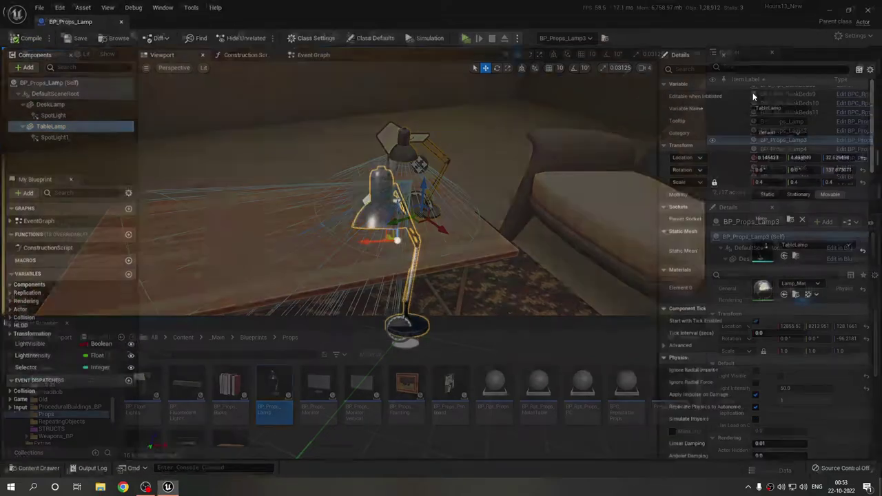
Select the pin board BP_Props_PinBoard4 on the wall, shift it slightly along Y to re-randomize its papers, and save the level
right_click_drag(417, 240, 441, 250)
mouse_move(372, 206)
right_mouse_down()
mouse_move(483, 159)
mouse_move(565, 162)
mouse_move(489, 172)
mouse_move(372, 155)
mouse_move(282, 160)
mouse_move(265, 157)
mouse_move(269, 150)
mouse_move(482, 190)
mouse_move(463, 185)
mouse_move(527, 138)
mouse_move(609, 130)
mouse_move(582, 147)
mouse_move(534, 141)
mouse_move(475, 169)
mouse_move(503, 196)
mouse_move(501, 165)
mouse_move(458, 159)
mouse_move(613, 152)
mouse_move(537, 162)
mouse_move(669, 164)
mouse_move(482, 165)
mouse_move(637, 158)
mouse_move(559, 167)
right_mouse_up()
key("s")
left_click(353, 134)
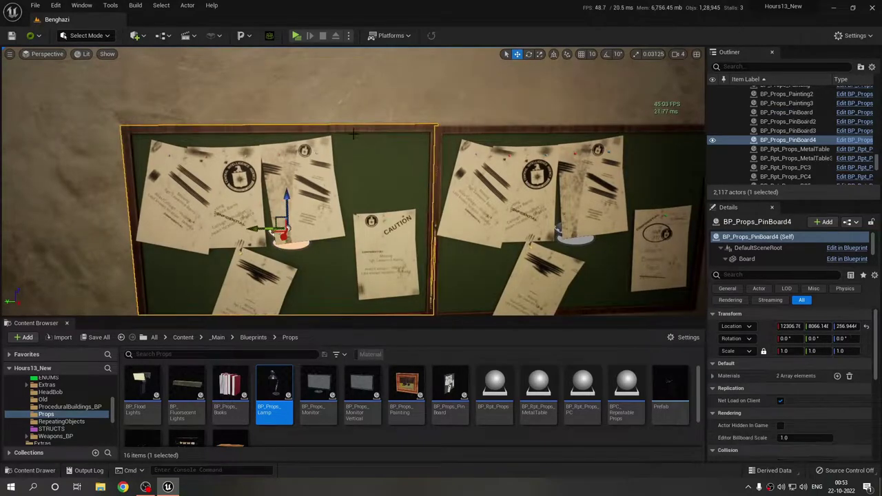
left_click_drag(252, 230, 244, 231)
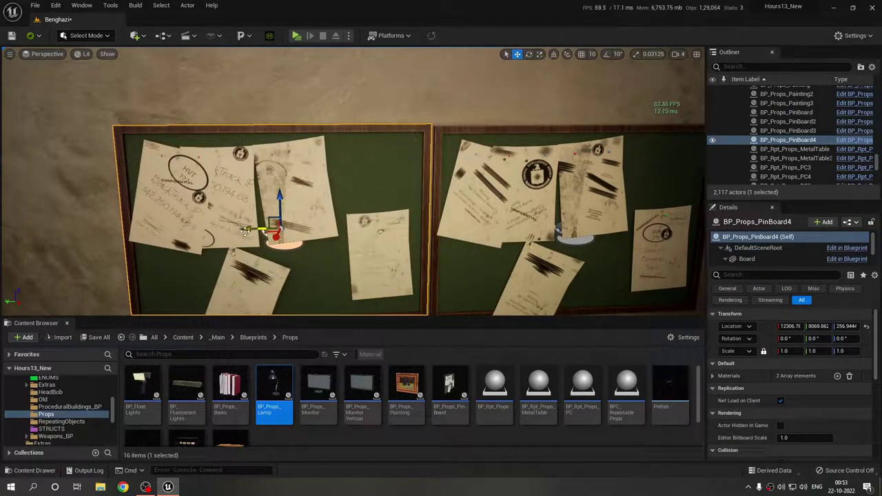
key("ctrl+s")
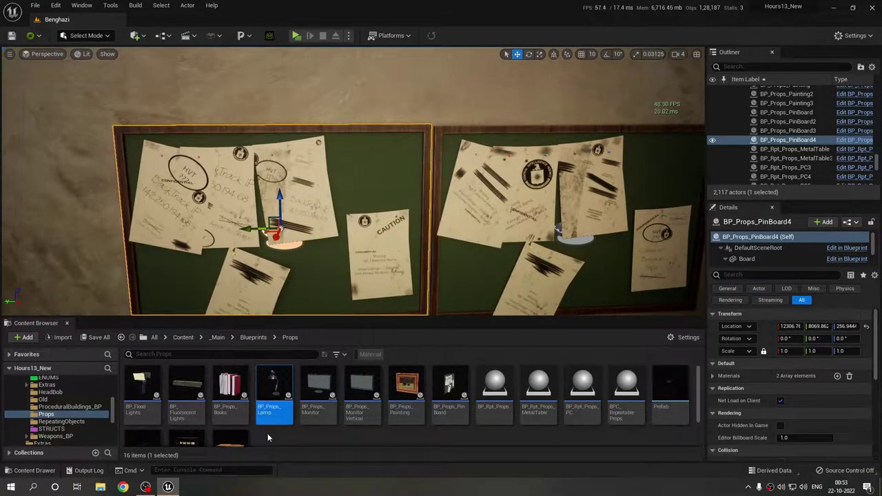
Open the BP_Props_PinBoard blueprint and look over its Construction Script graph
left_click(287, 439)
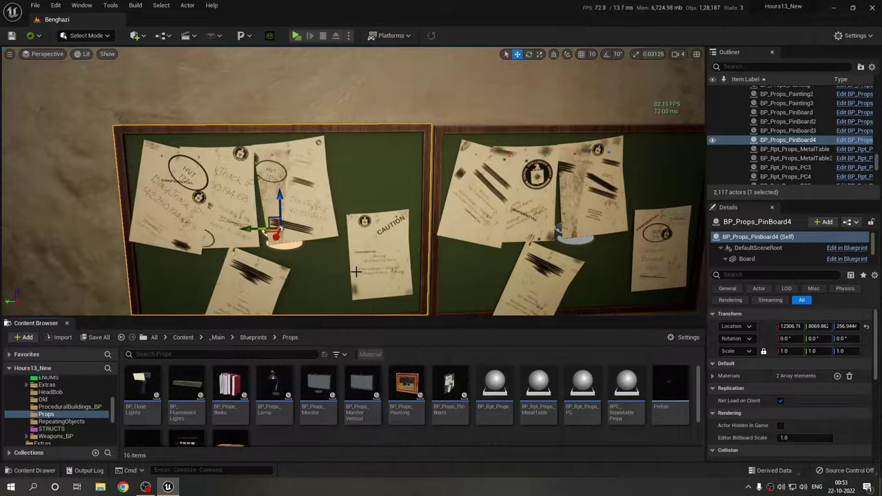
left_click(448, 390)
double_click(446, 390)
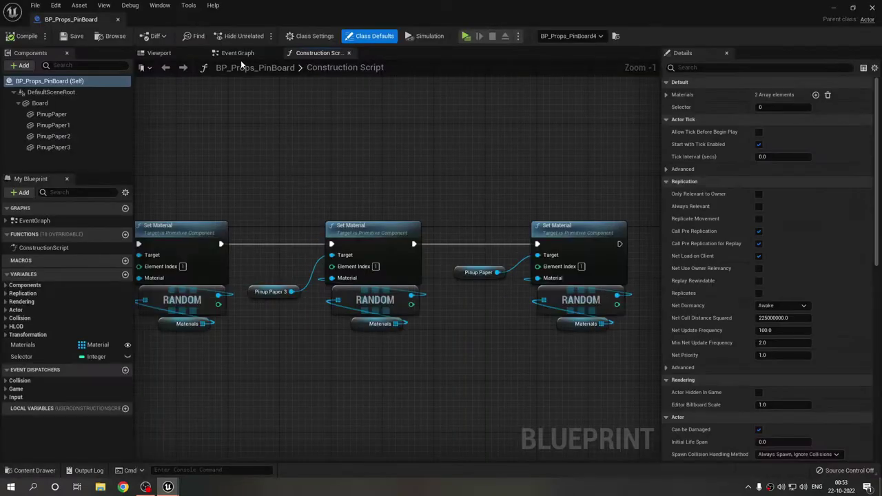
scroll(484, 214, "down", 5)
scroll(484, 215, "down", 1)
right_click_drag(484, 214, 404, 225)
scroll(266, 251, "up", 3)
right_click_drag(289, 190, 203, 197)
Inspect the pin board in the blueprint's 3D preview, selecting each of the pinned papers in turn
left_click(159, 53)
key("w")
right_click_drag(357, 181, 327, 183)
left_click(348, 212)
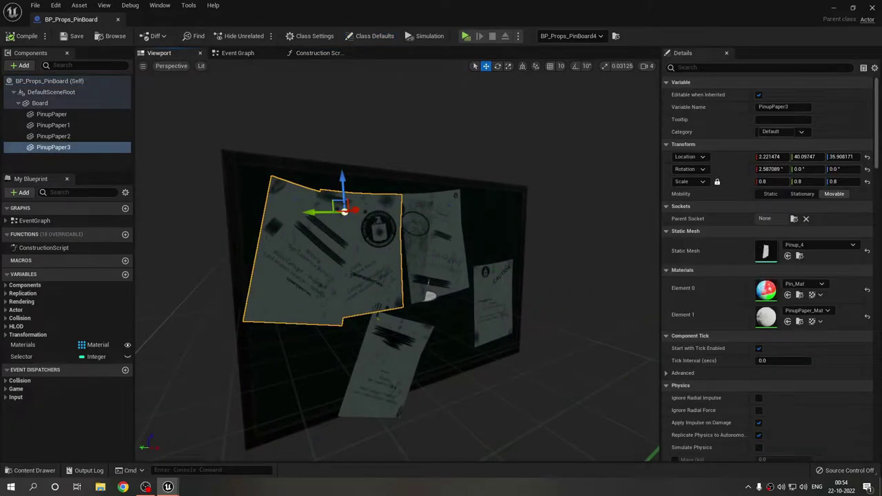
left_click(437, 238)
left_click(502, 285)
left_click(423, 331)
left_click(330, 244)
Examine how the Construction Script's Set Material nodes assign a random entry of the Materials array to each Pinup Paper
left_click(314, 53)
scroll(508, 309, "up", 2)
right_click_drag(439, 339, 385, 358)
scroll(384, 358, "down", 1)
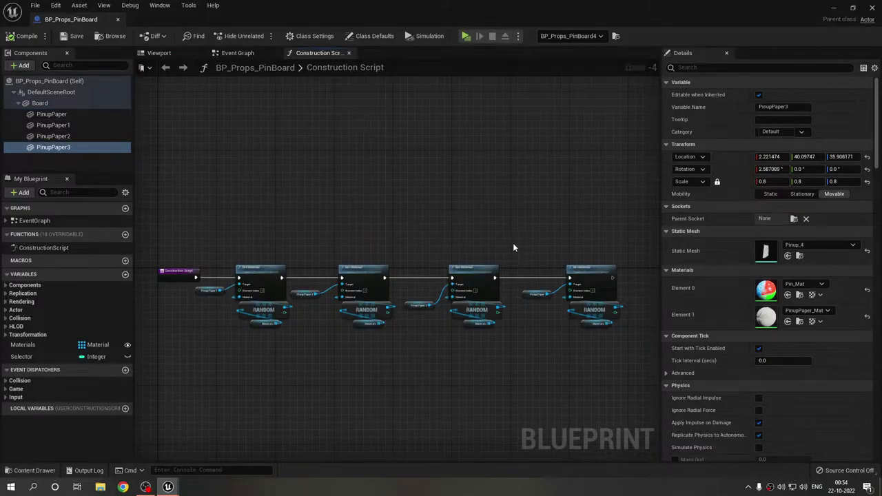
scroll(357, 326, "up", 4)
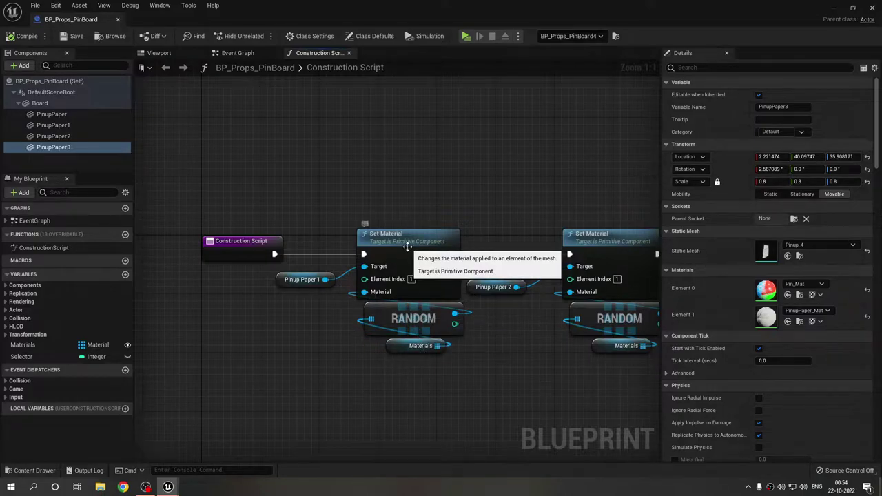
scroll(520, 310, "down", 3)
right_click_drag(520, 316, 322, 299)
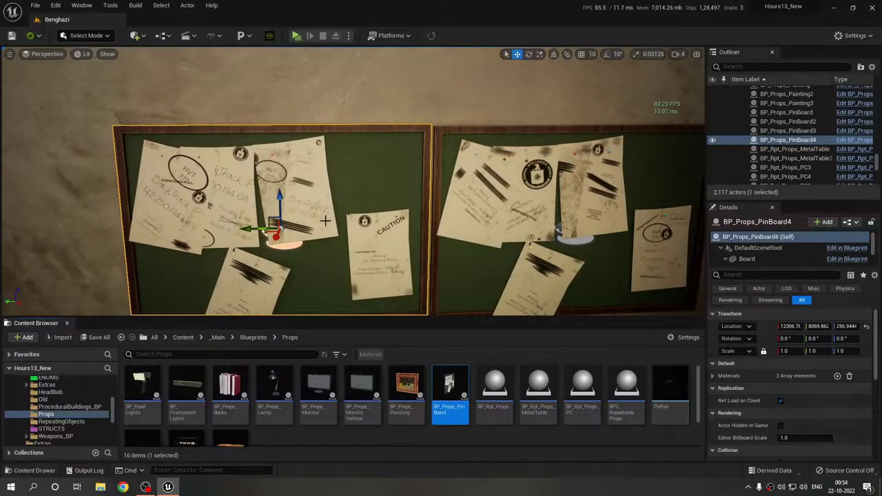
Select the framed painting BP_Props_Painting3 on the wall and try its Material Select setting
mouse_move(413, 238)
right_mouse_down()
mouse_move(407, 235)
mouse_move(586, 234)
mouse_move(427, 233)
mouse_move(482, 220)
mouse_move(463, 223)
right_mouse_up()
left_click(462, 222)
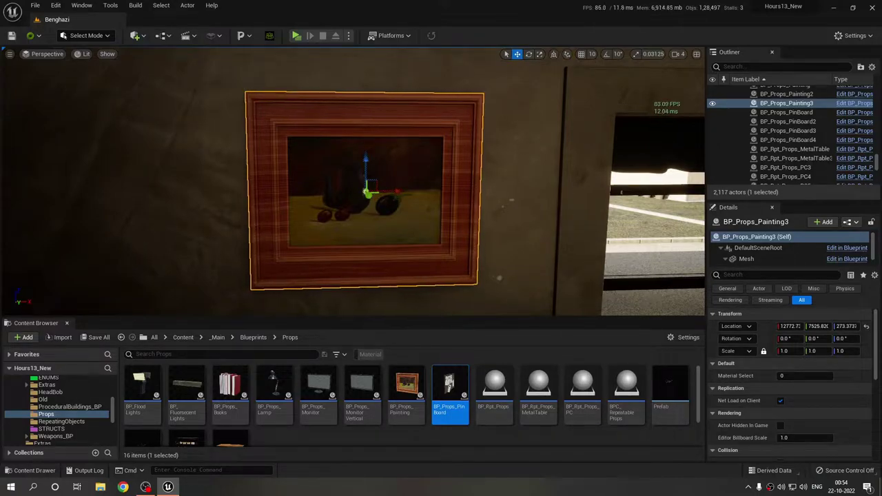
mouse_move(792, 376)
left_mouse_down()
mouse_move(831, 377)
mouse_move(781, 376)
left_mouse_up()
mouse_move(582, 247)
right_mouse_down()
mouse_move(499, 244)
mouse_move(434, 276)
mouse_move(413, 265)
mouse_move(448, 262)
mouse_move(448, 303)
mouse_move(620, 193)
right_mouse_up()
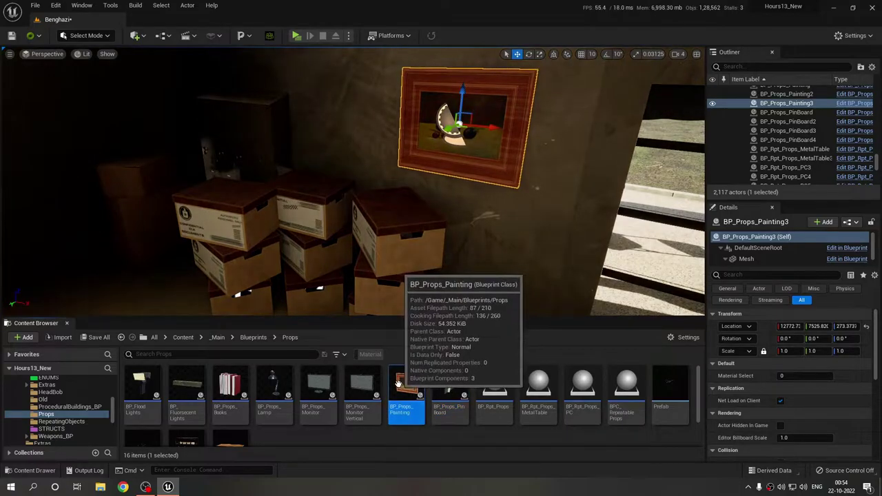
Open BP_Props_Painting, examine how Material Select picks a Painting Materials entry for the canvas, and return to the level
double_click(393, 382)
scroll(413, 265, "down", 1)
right_click_drag(508, 206, 350, 285)
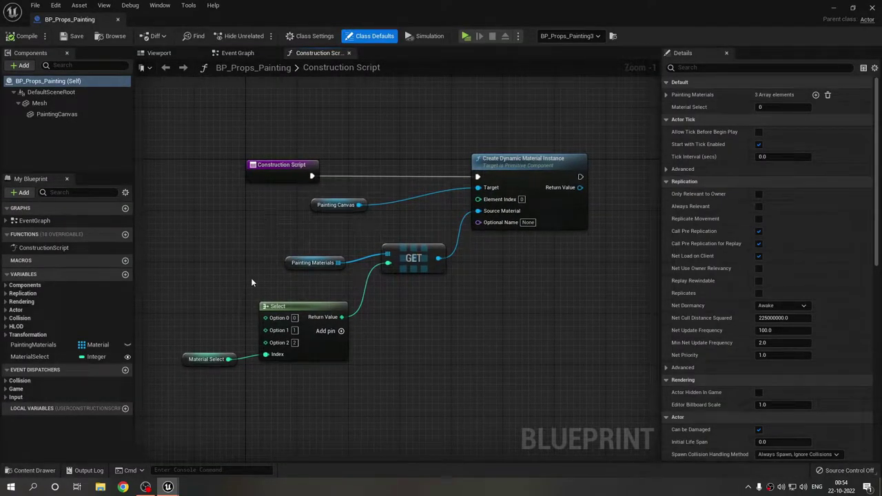
left_click(192, 359)
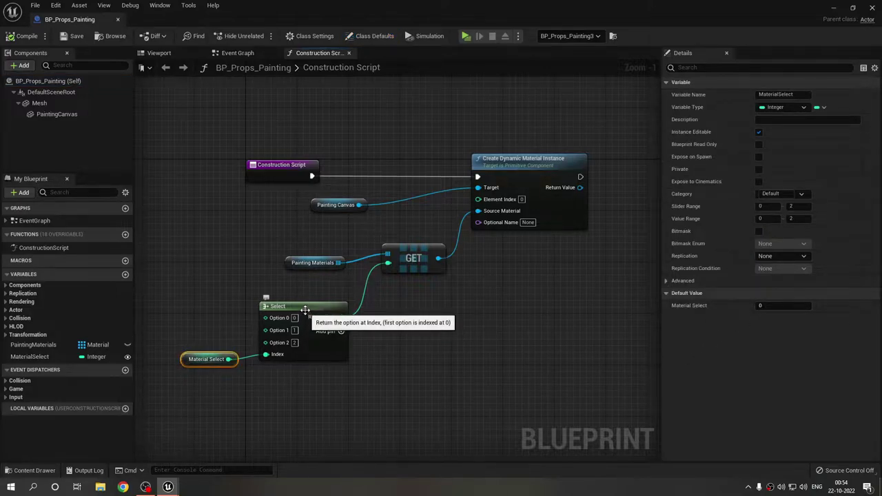
left_click(421, 259)
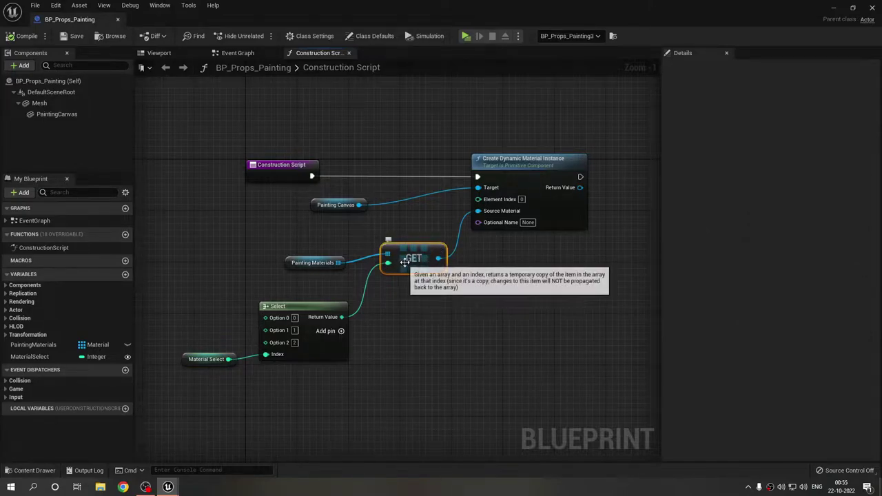
mouse_move(293, 241)
left_mouse_down()
mouse_move(368, 266)
mouse_move(378, 278)
left_mouse_up()
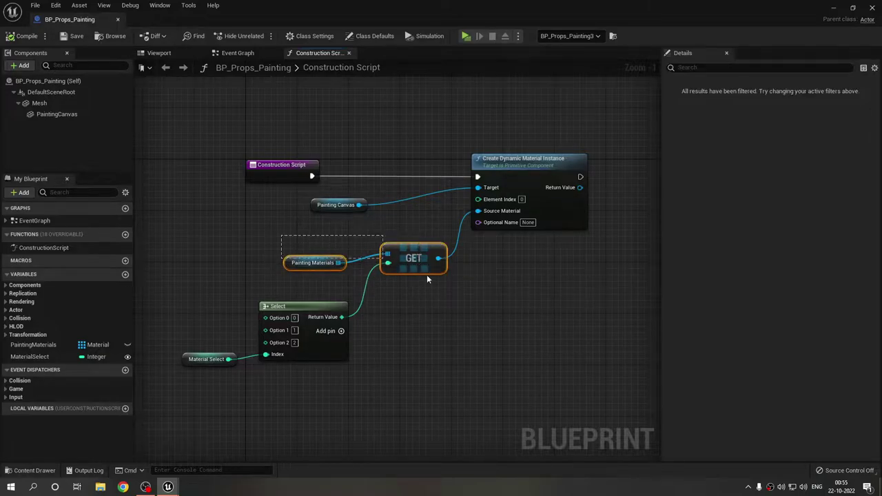
left_click(834, 7)
Tour the neighbouring rooms in full screen, examining the fluorescent ceiling lights and the lamp and props on the office desk
mouse_move(475, 183)
right_mouse_down()
mouse_move(525, 185)
mouse_move(614, 145)
mouse_move(660, 158)
mouse_move(617, 202)
mouse_move(598, 191)
mouse_move(702, 171)
mouse_move(427, 183)
right_mouse_up()
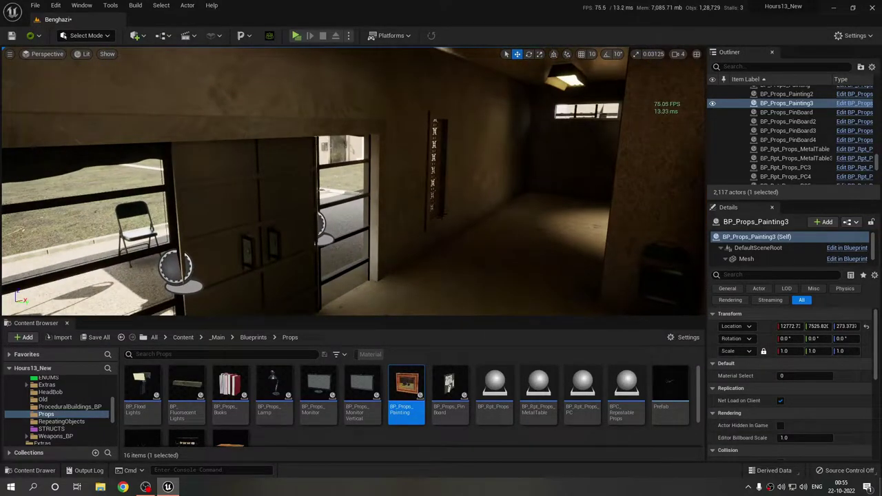
right_click_drag(413, 214, 468, 215)
mouse_move(337, 183)
right_mouse_down()
mouse_move(358, 183)
mouse_move(344, 183)
right_mouse_up()
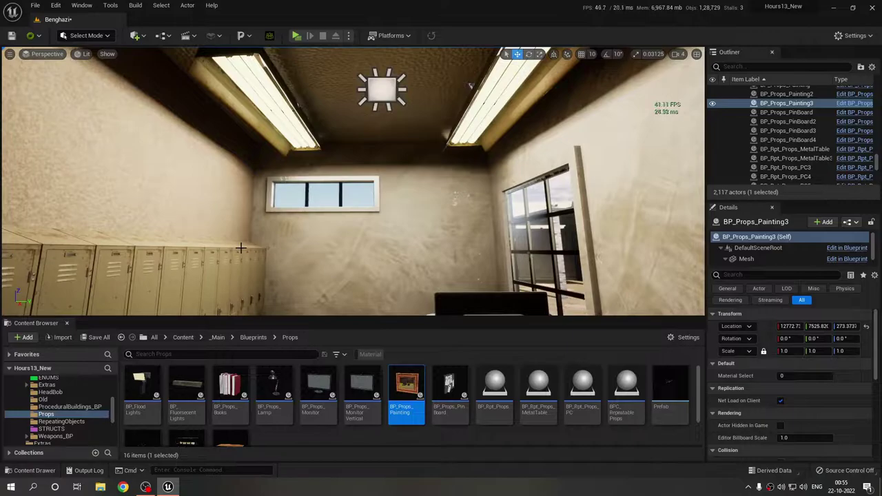
key("F11")
right_click_drag(241, 248, 308, 134)
right_click_drag(366, 165, 419, 179)
key("w")
right_click_drag(245, 452, 195, 449)
right_click_drag(265, 204, 205, 210)
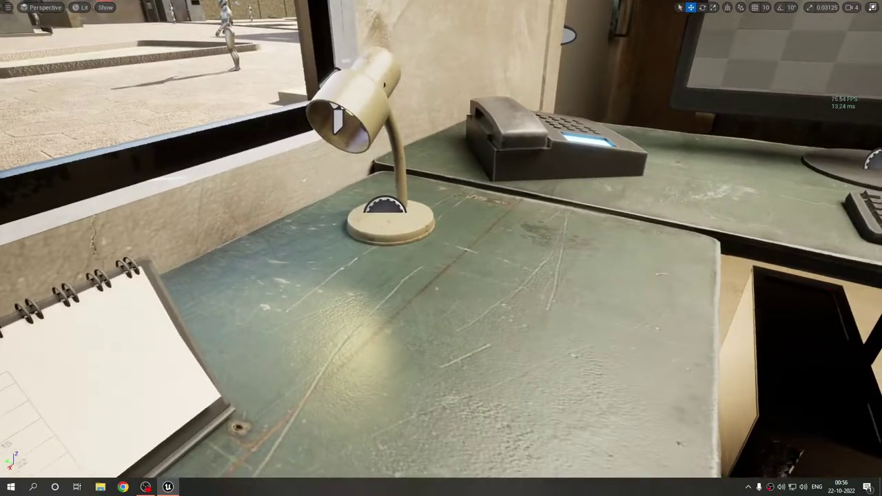
right_click_drag(205, 210, 310, 206)
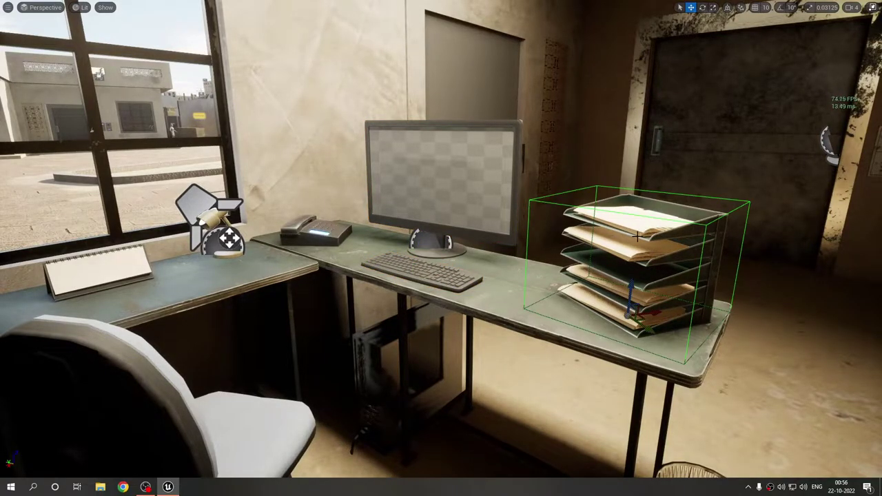
Examine the office desk arrangement from several angles, selecting the PC tower under the desk and the telephone
right_click_drag(386, 259, 352, 258)
right_click_drag(356, 208, 227, 221)
right_click_drag(286, 213, 345, 251)
right_click_drag(480, 194, 479, 196)
left_click(377, 212)
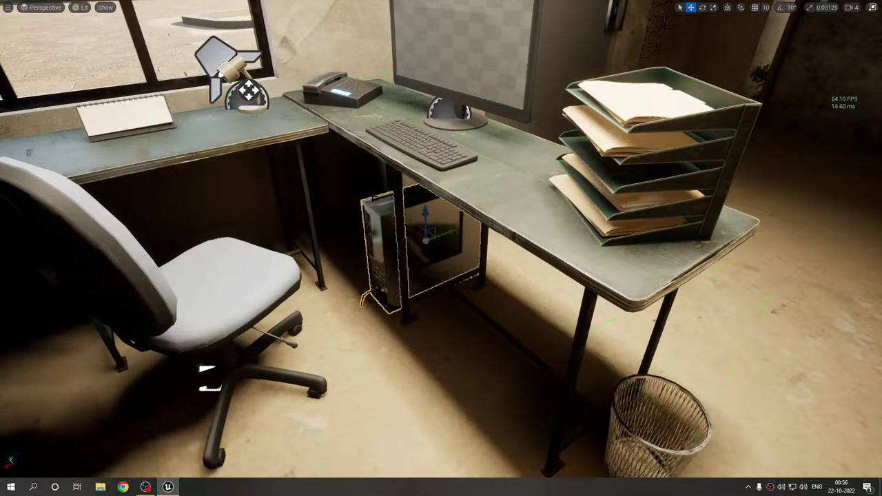
scroll(441, 248, "down", 3)
left_click(352, 166)
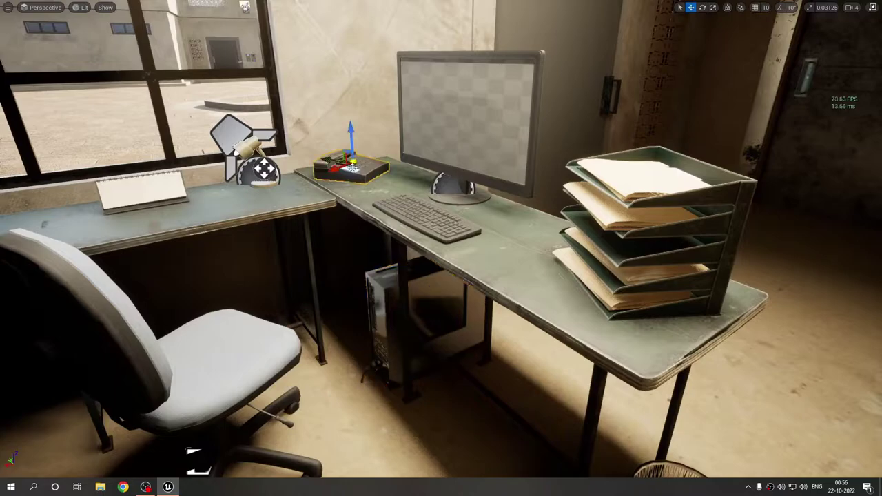
right_click_drag(364, 164, 438, 196)
key("s")
key("w")
key("s")
key("w")
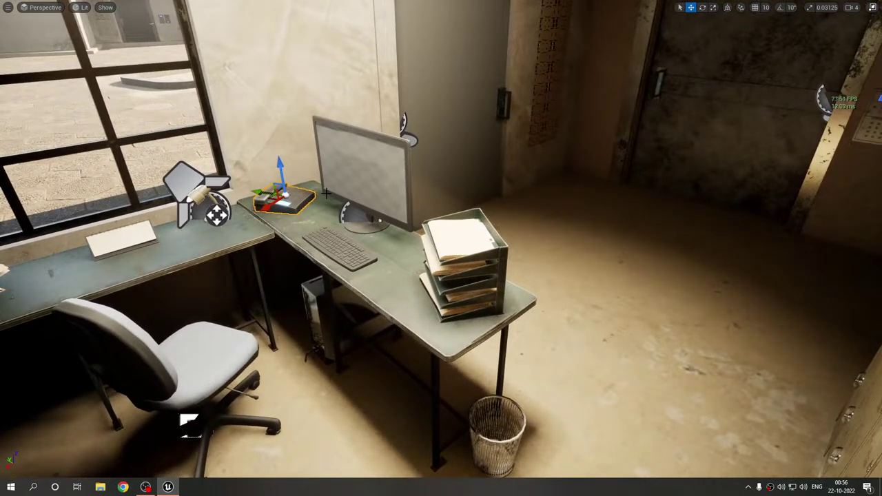
mouse_move(321, 189)
right_mouse_down()
mouse_move(341, 165)
mouse_move(441, 164)
mouse_move(310, 169)
mouse_move(321, 188)
right_mouse_up()
key("w")
key("s")
Exit full screen, select the desk area's monitor, and open the BP_Props_Monitor blueprint
key("F11")
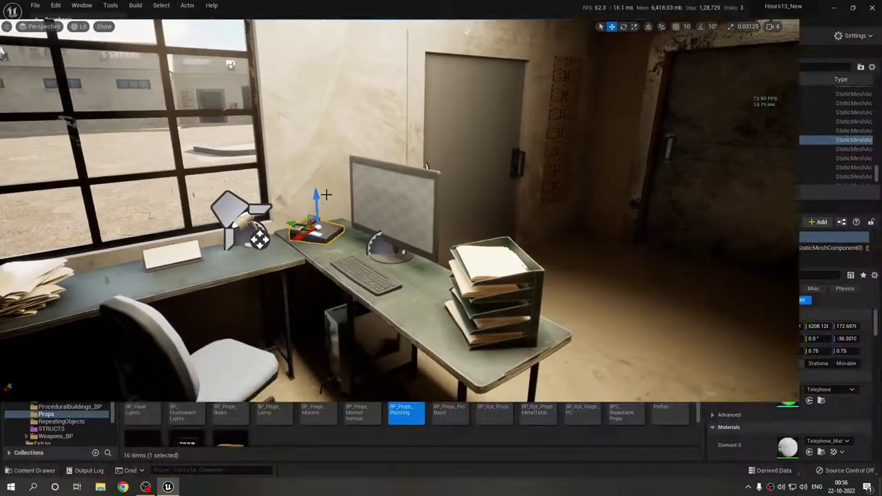
left_click(340, 236)
left_click(318, 391)
double_click(318, 392)
Examine the monitor's Event Graph, from the random screen visibility set at BeginPlay to the random PCScreen Textures entry applied to the screen
right_click_drag(386, 242, 355, 233)
scroll(257, 219, "down", 2)
scroll(266, 313, "up", 5)
right_click_drag(259, 253, 262, 281)
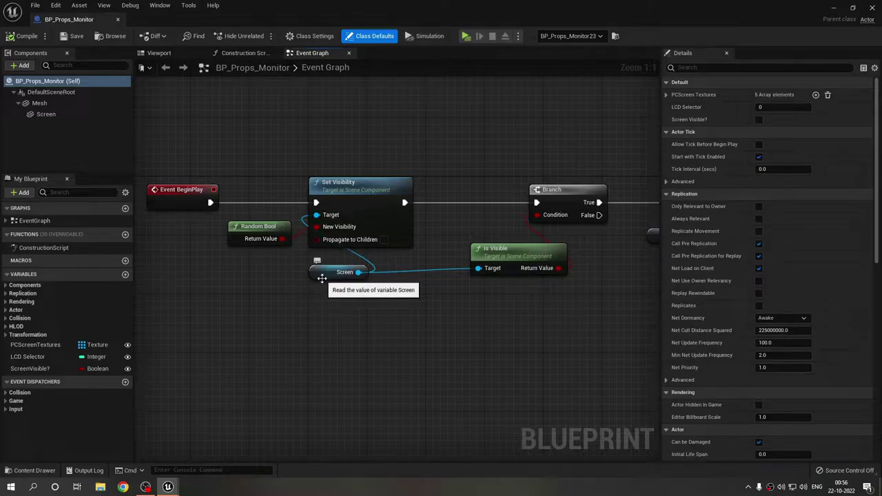
right_click_drag(408, 279, 291, 285)
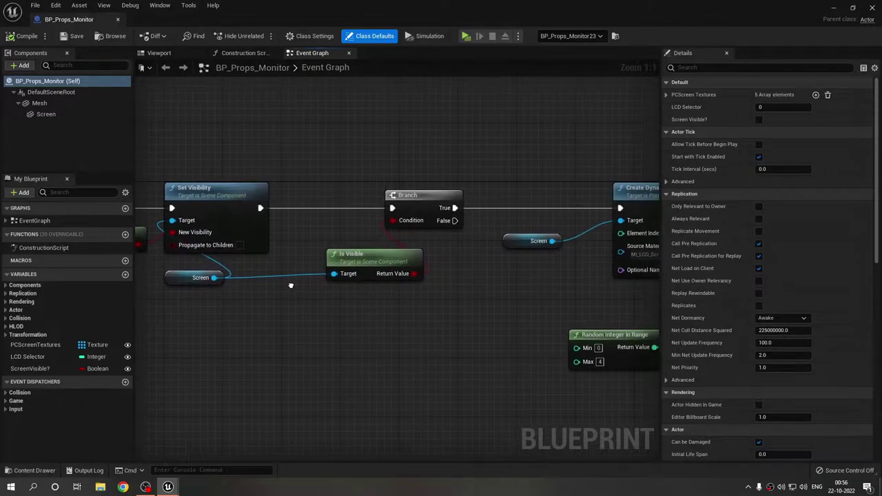
right_click_drag(558, 186, 256, 168)
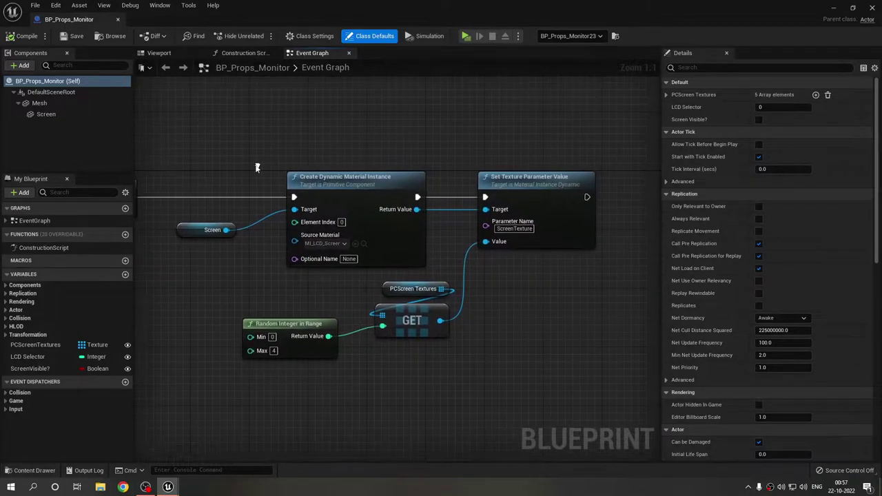
Examine the random texture selection, from the Random Integer in Range node to the entries of the PCScreen Textures array
left_click_drag(375, 200, 548, 384)
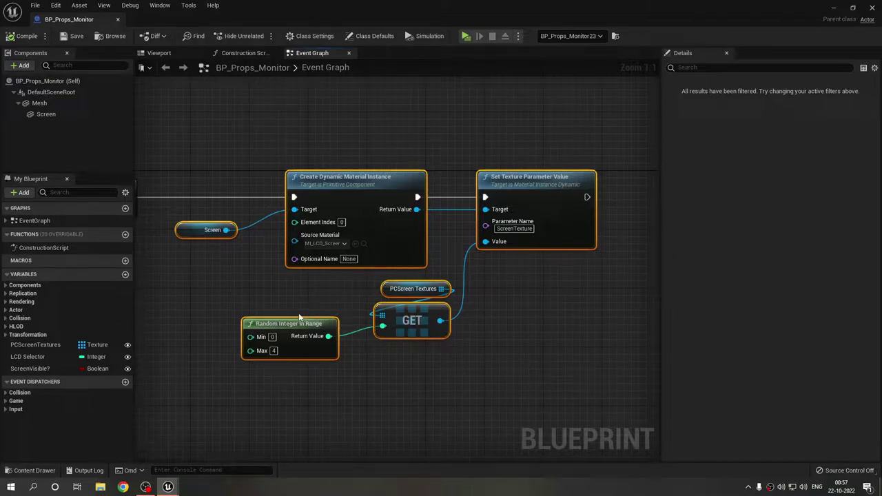
left_click(278, 322)
right_click_drag(253, 267, 513, 314)
right_click_drag(272, 342, 297, 363)
right_click_drag(773, 330, 251, 271)
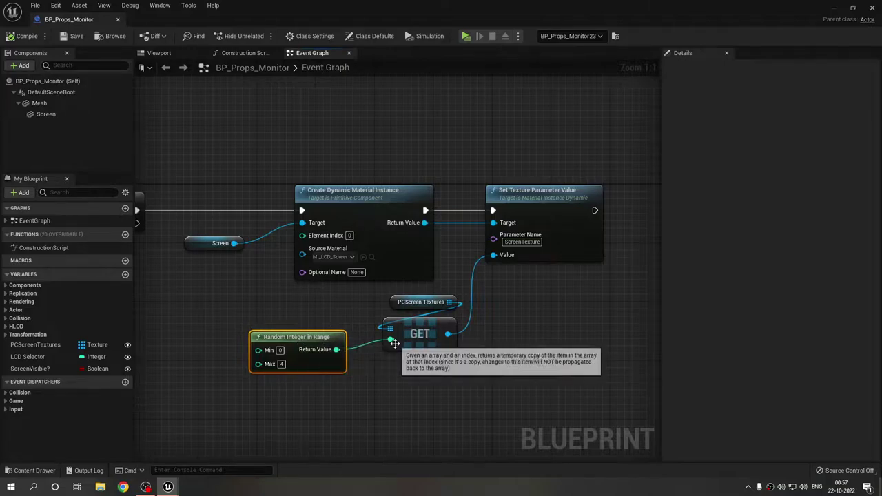
left_click(430, 307)
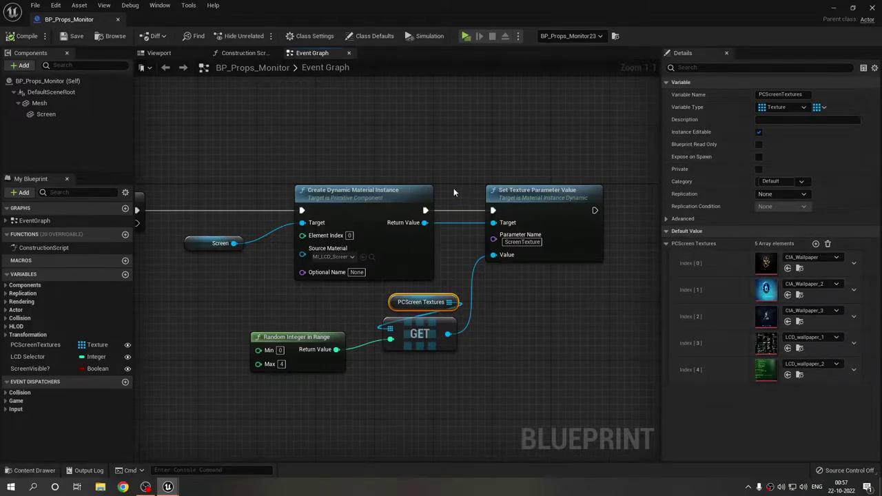
Shift the screen texture node group slightly down and to the right, and inspect the Set Texture Parameter Value and Create Dynamic Material Instance nodes
left_click_drag(243, 158, 571, 374)
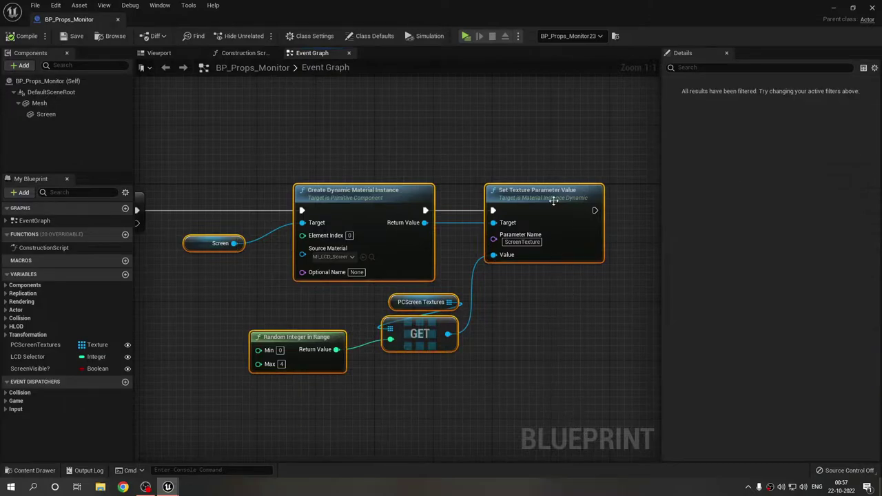
left_click_drag(553, 205, 560, 211)
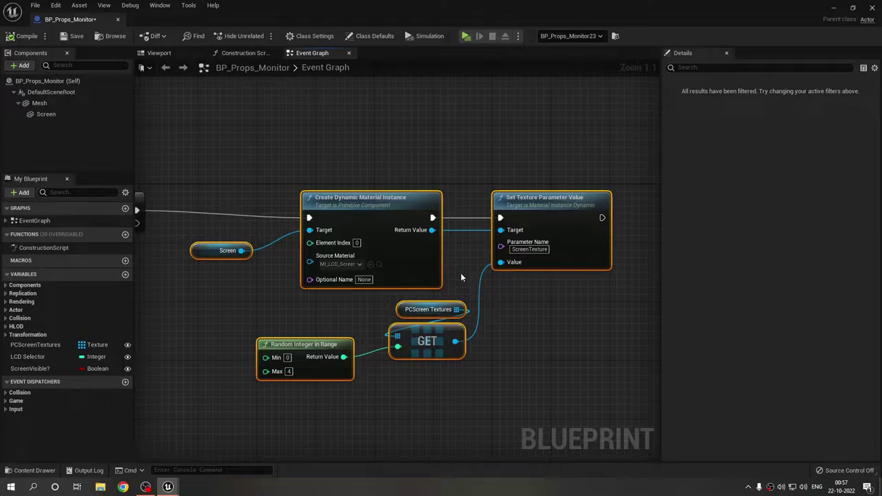
left_click(518, 213)
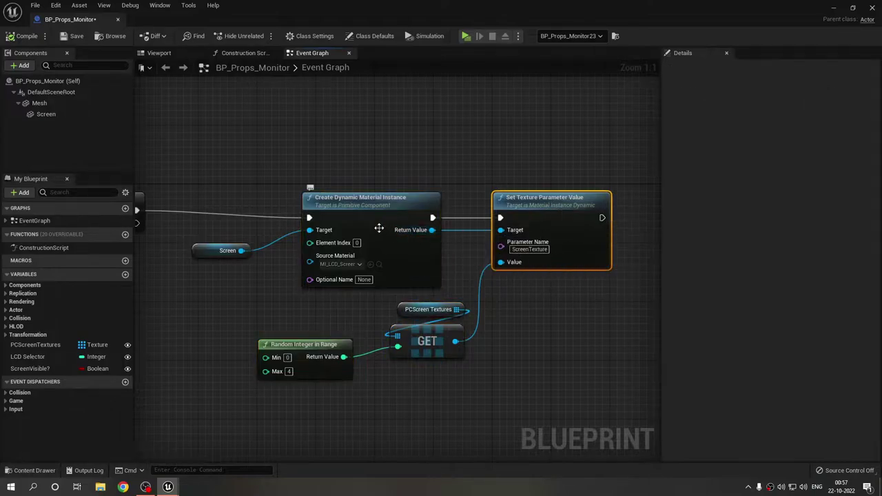
left_click(402, 228)
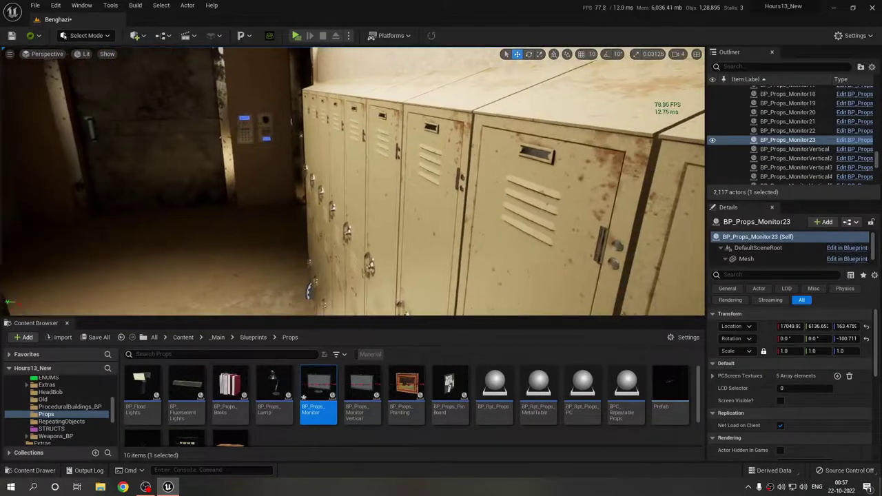
Return to the Benghazi level and tour the lockers, pin board, office desks and bookshelf, switching to full screen
mouse_move(57, 130)
right_mouse_down()
mouse_move(126, 131)
mouse_move(77, 149)
mouse_move(58, 130)
right_mouse_up()
right_click_drag(500, 184, 500, 184)
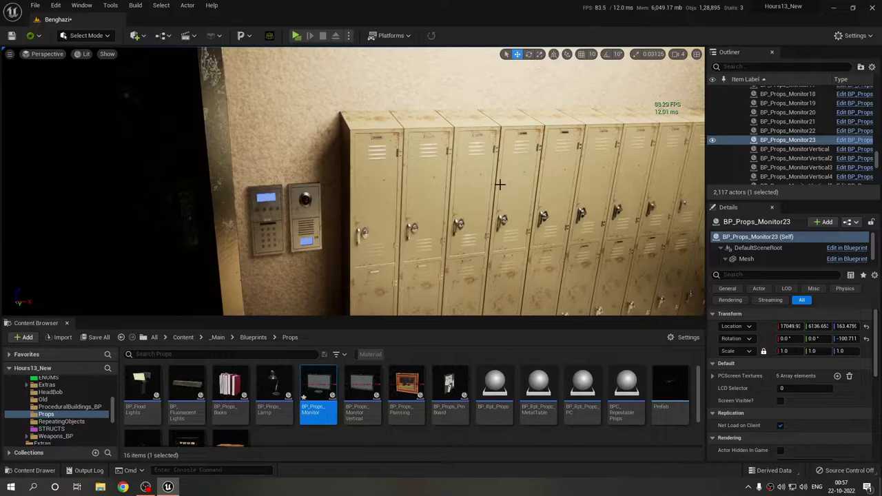
right_click_drag(382, 169, 382, 169)
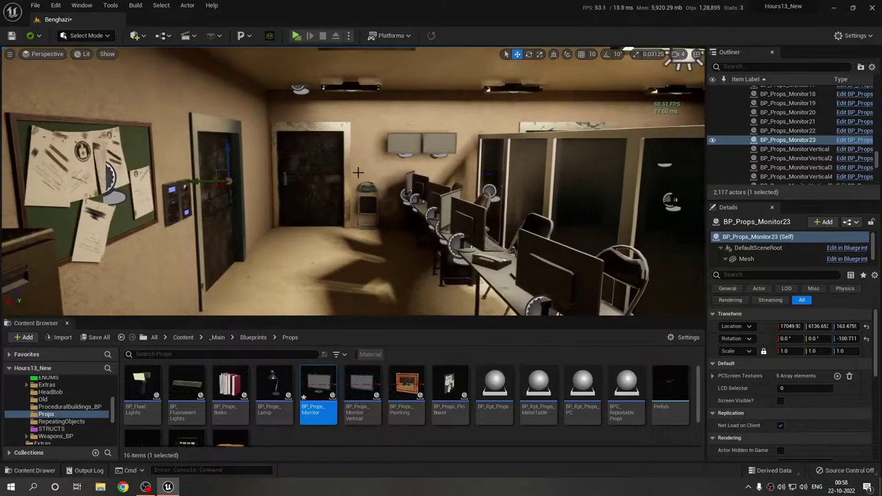
key("F11")
right_click_drag(358, 172, 462, 178)
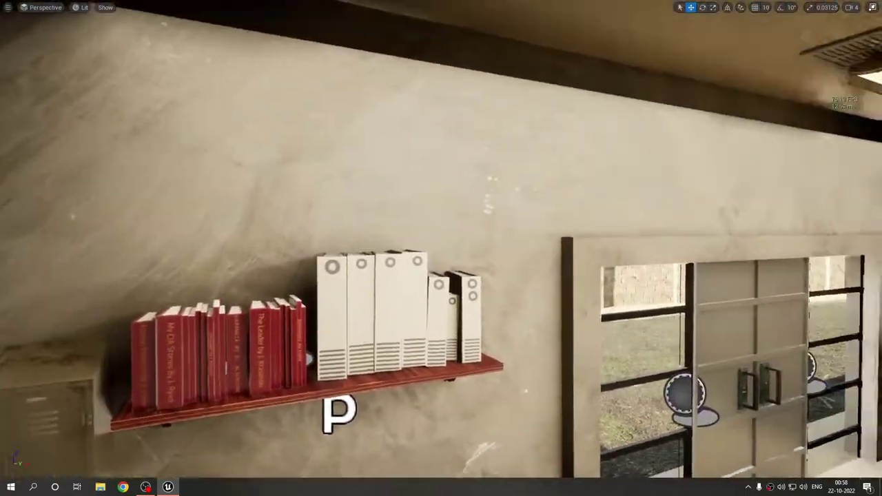
Tour the neighbouring rooms in full screen, examining the shelves, wall monitors and ceiling lighting, including the rect light by the ceiling
right_click_drag(441, 248, 276, 252)
key("w")
key("d")
key("s")
right_click_drag(510, 252, 771, 254)
right_click_drag(441, 248, 594, 249)
right_click_drag(717, 255, 627, 255)
right_click_drag(441, 248, 272, 247)
right_click_drag(565, 258, 551, 108)
mouse_move(441, 248)
right_mouse_down()
mouse_move(506, 241)
mouse_move(441, 242)
right_mouse_up()
right_click_drag(561, 109, 458, 98)
right_click_drag(344, 191, 342, 192)
Set RectLight12's source height to about 1202.84 and its attenuation radius to about 991.74, and view the monitor room in full screen
key("F11")
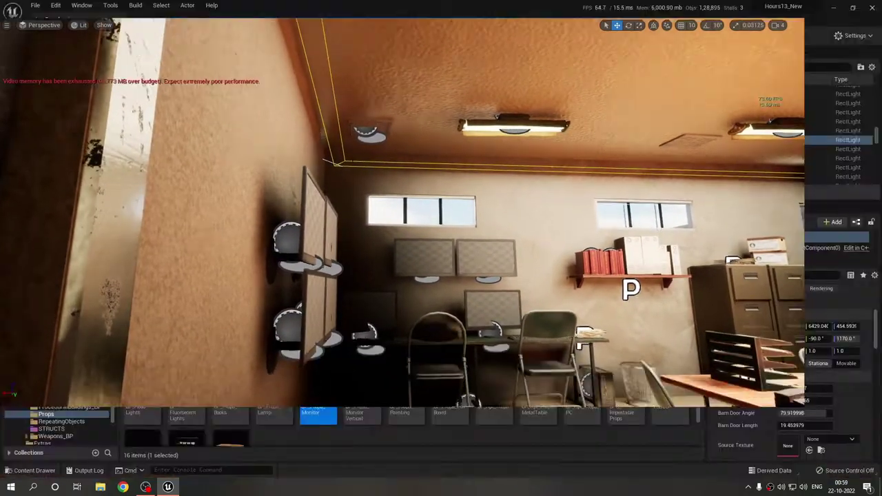
left_click_drag(803, 387, 817, 401)
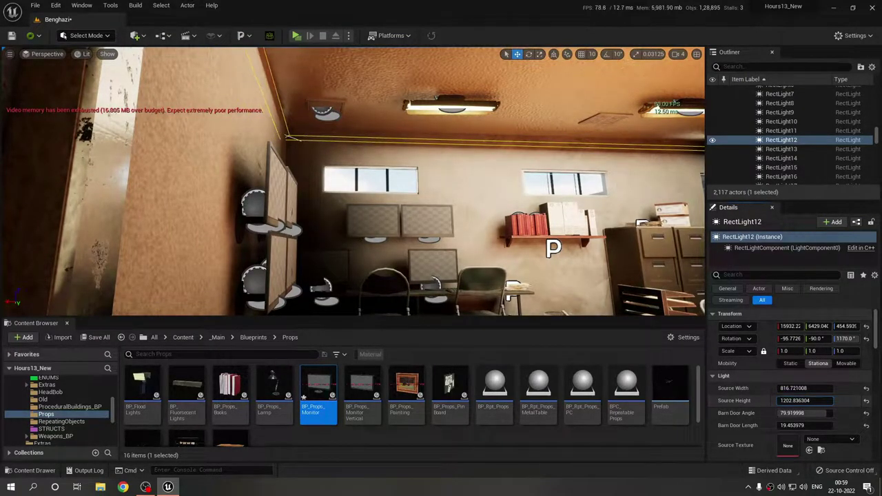
scroll(802, 404, "down", 5)
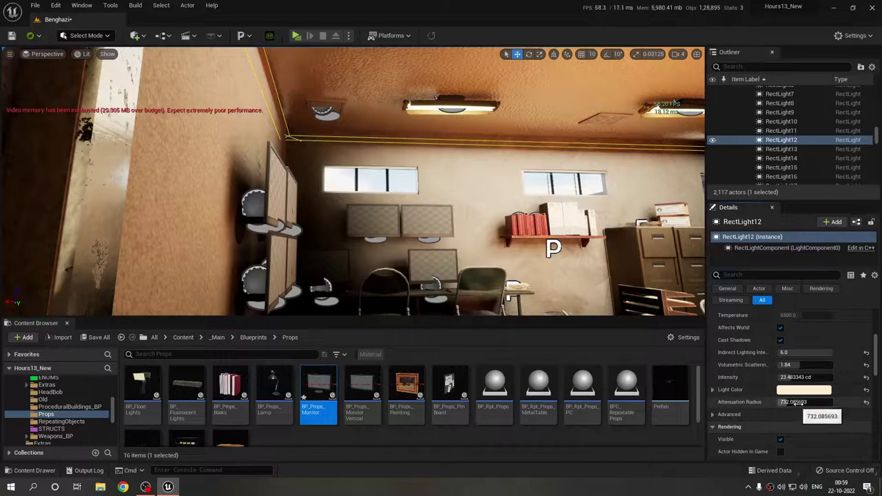
left_click_drag(797, 403, 813, 403)
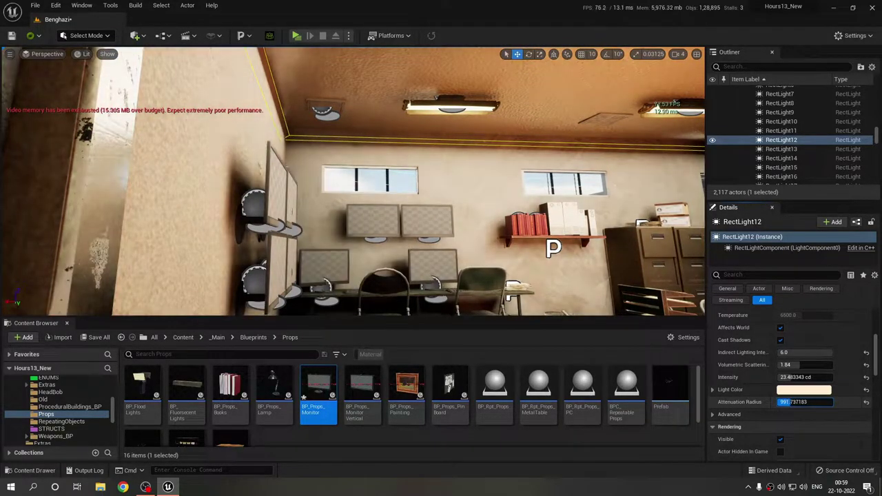
key("F11")
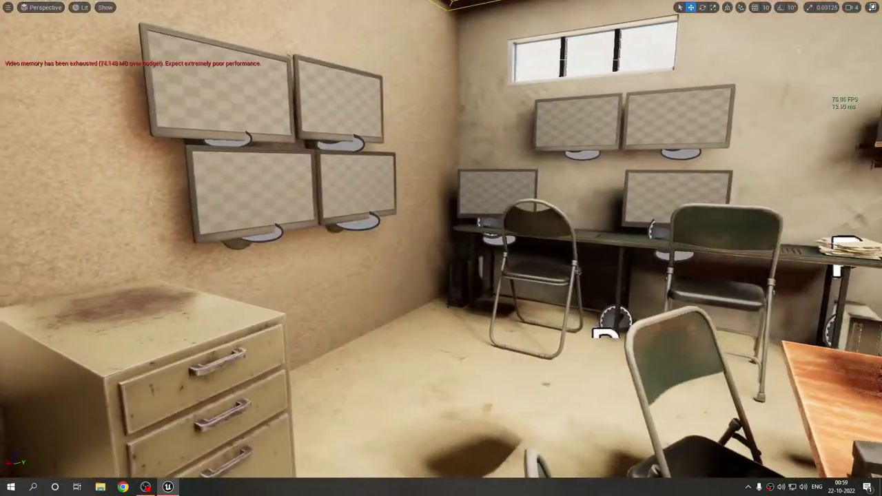